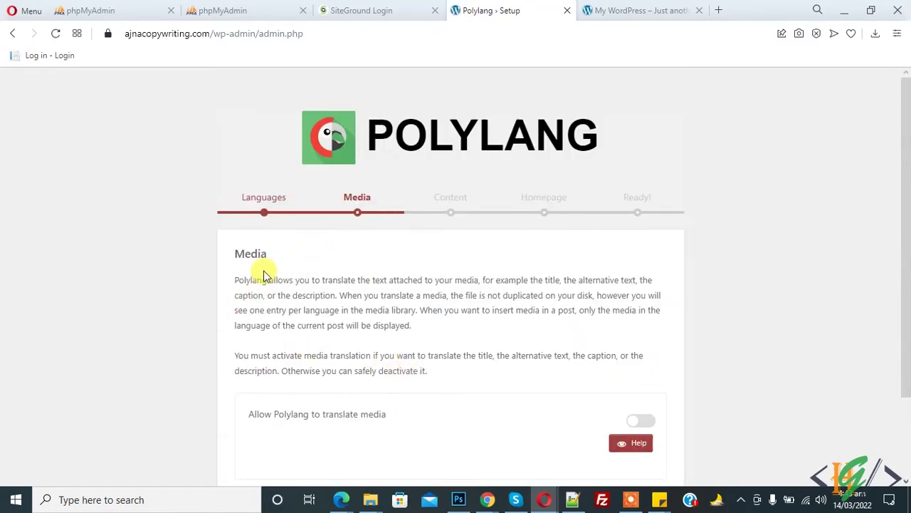
# Allow Polylang to translate media and continue to the content setup.
pyautogui.scroll(-2, 263, 272)
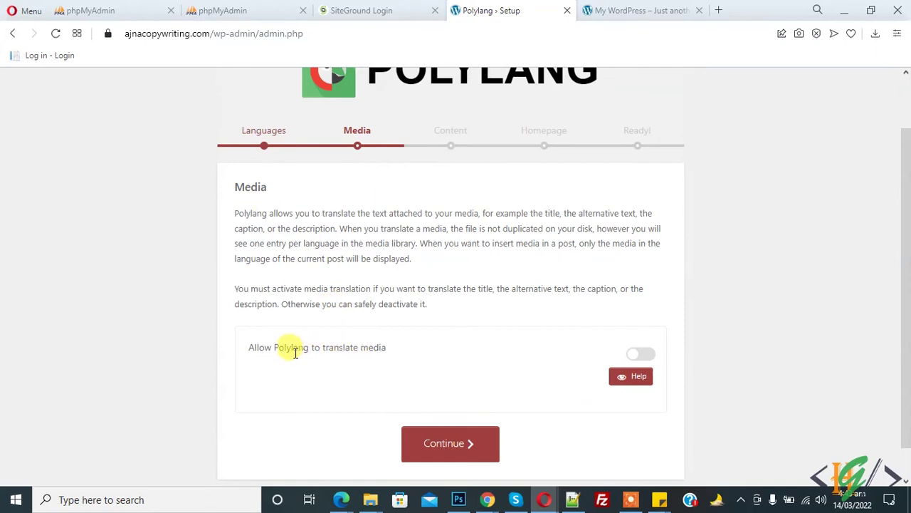
pyautogui.click(641, 354)
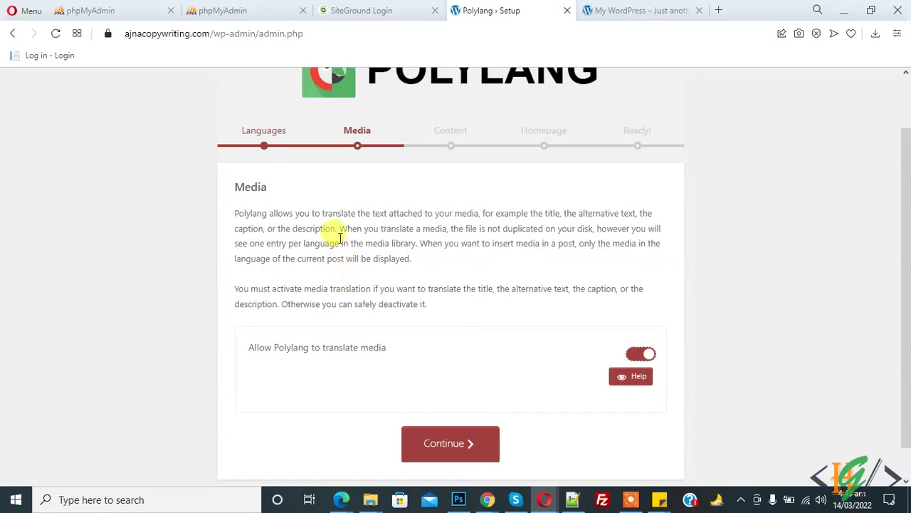
pyautogui.moveTo(342, 228); pyautogui.dragTo(607, 229)
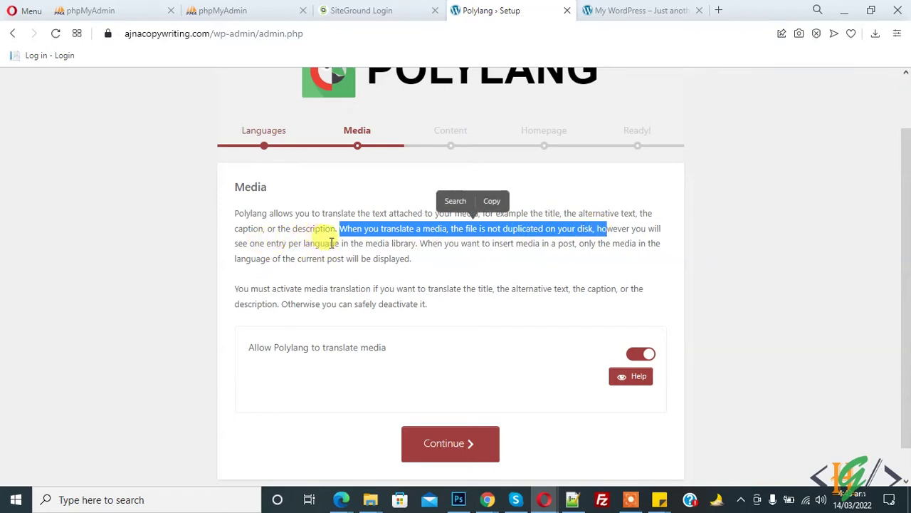
pyautogui.click(501, 247)
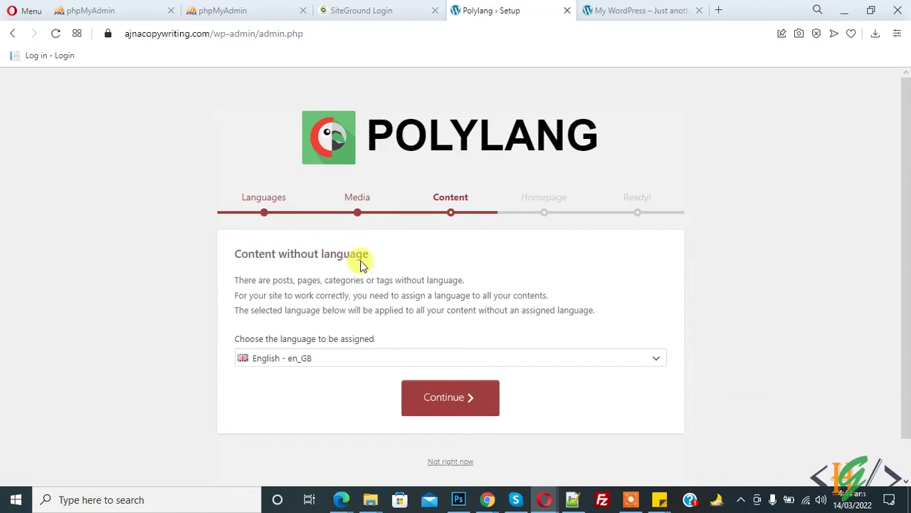
# Assign English - en_GB to all site content without a language and continue to the homepage setup.
pyautogui.click(339, 363)
pyautogui.click(320, 376)
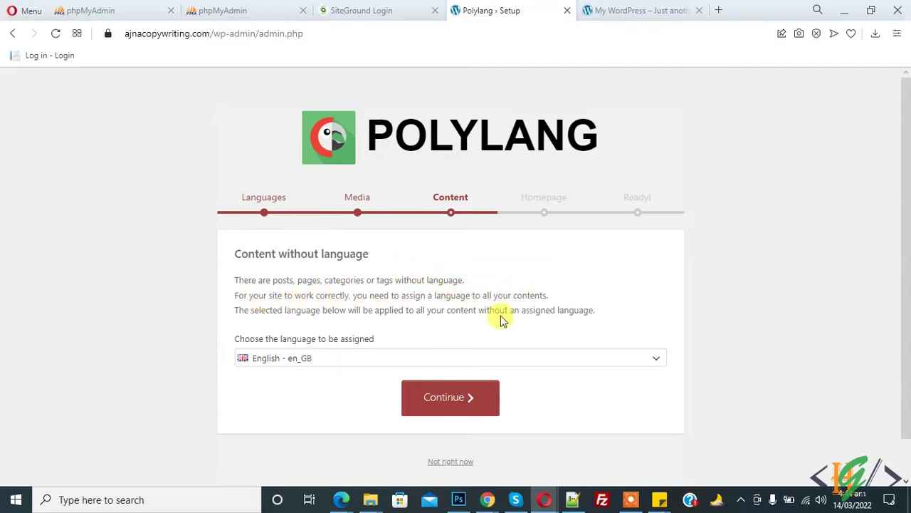
pyautogui.click(610, 10)
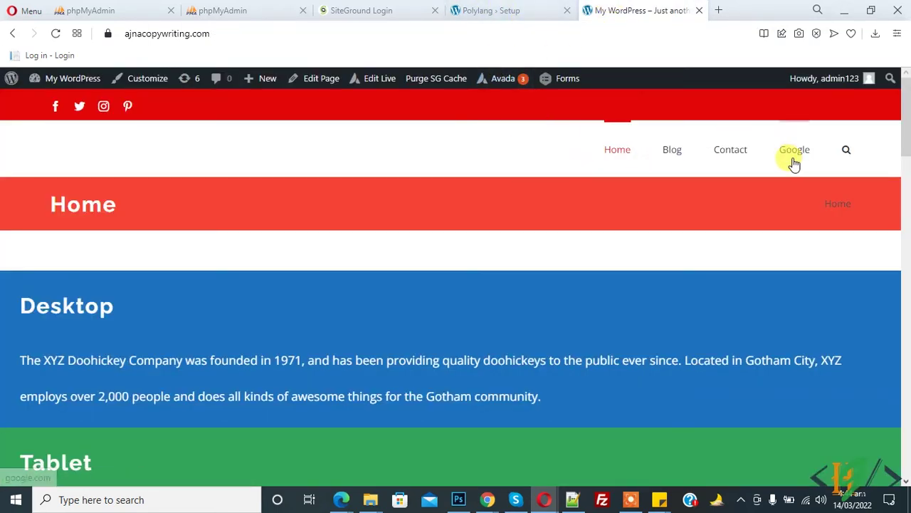
pyautogui.click(498, 10)
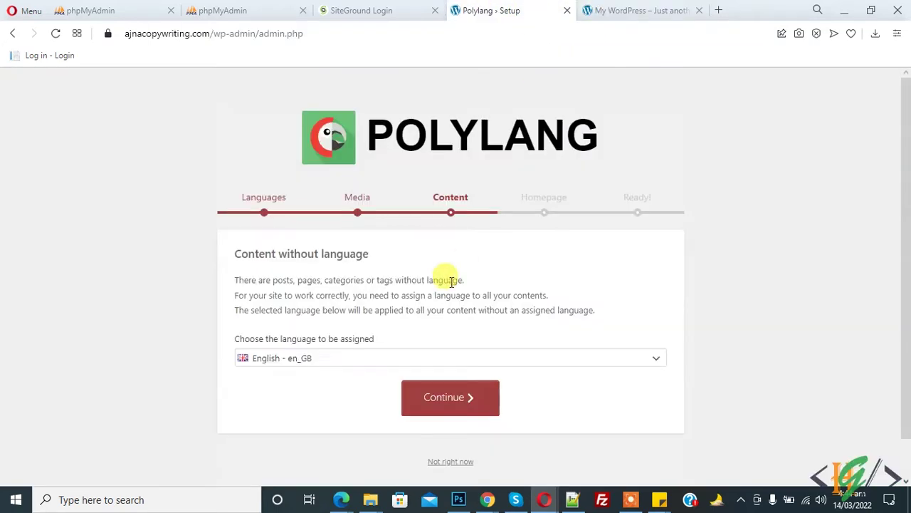
pyautogui.click(341, 364)
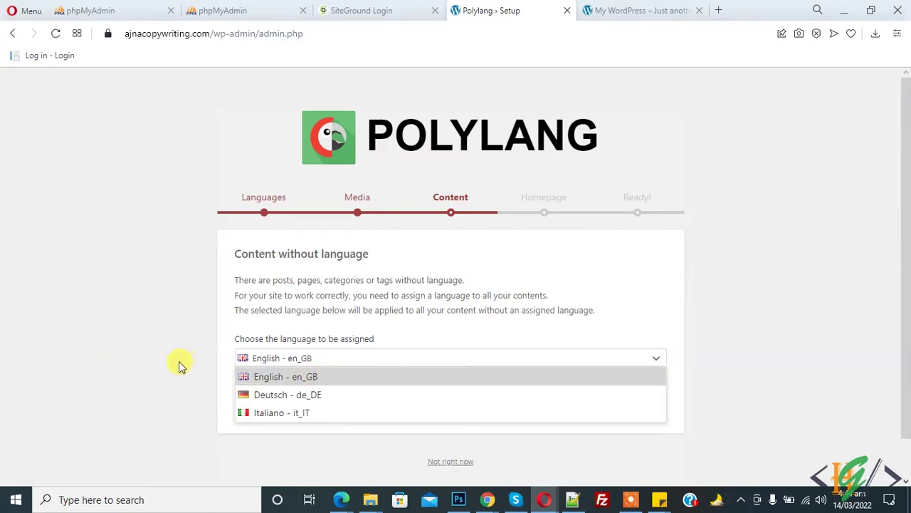
pyautogui.click(292, 377)
pyautogui.click(645, 10)
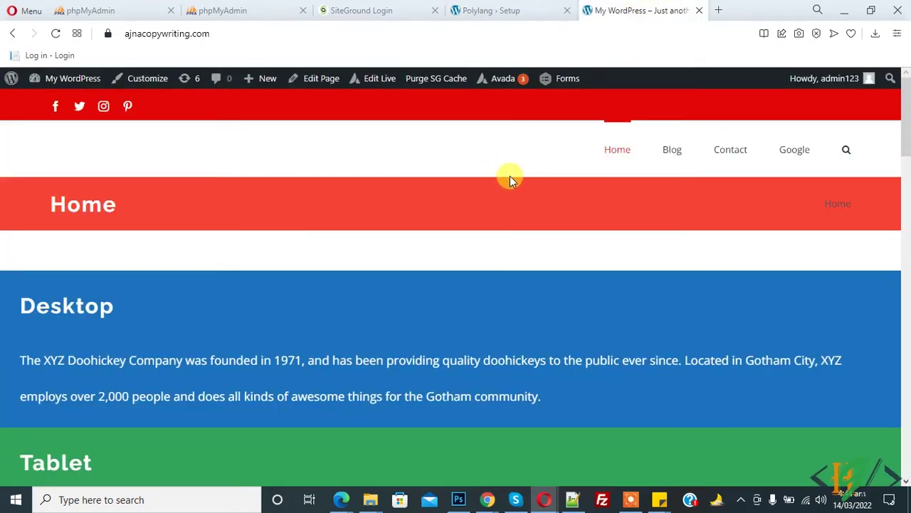
pyautogui.click(508, 9)
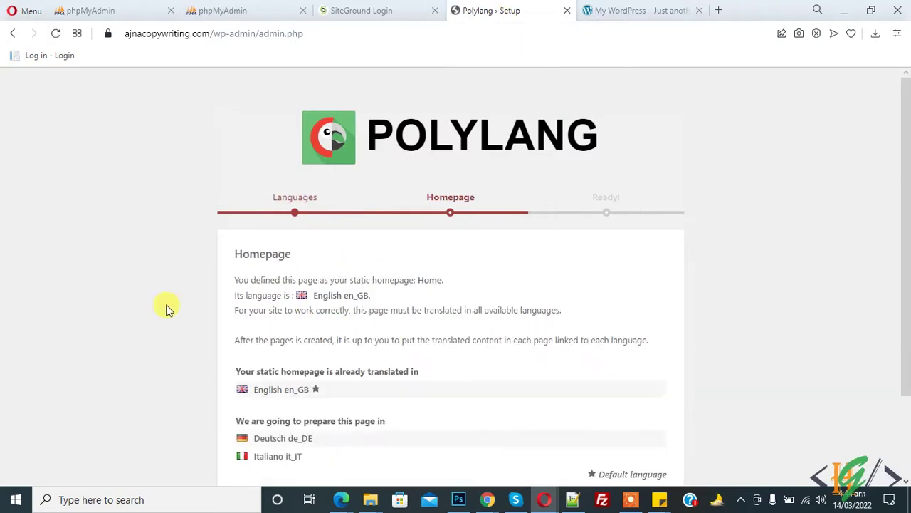
# Review the default language and accept preparing the static homepage in Deutsch and Italiano, continuing to the final setup stage.
pyautogui.scroll(-2, 150, 271)
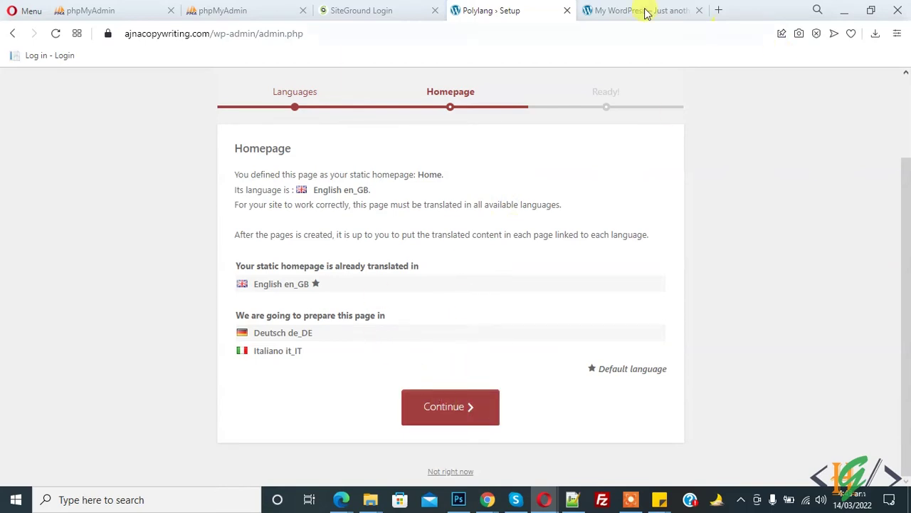
pyautogui.click(594, 10)
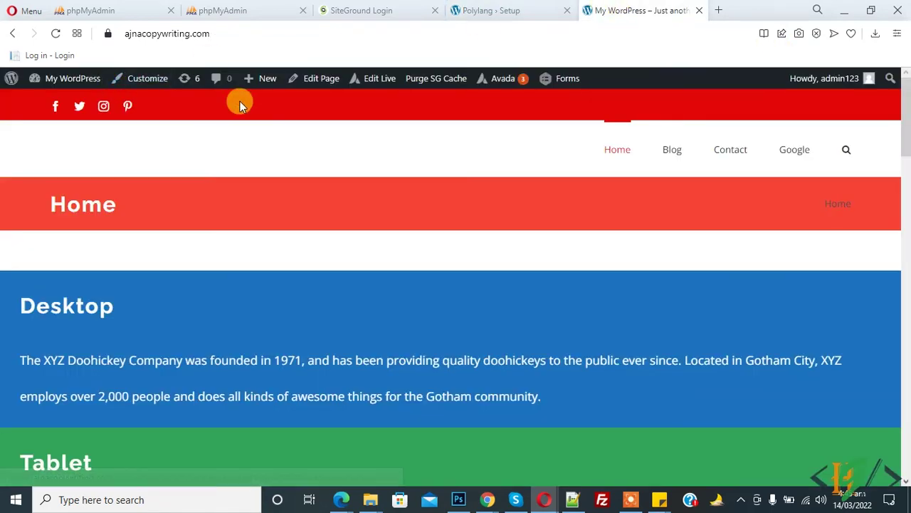
pyautogui.click(480, 15)
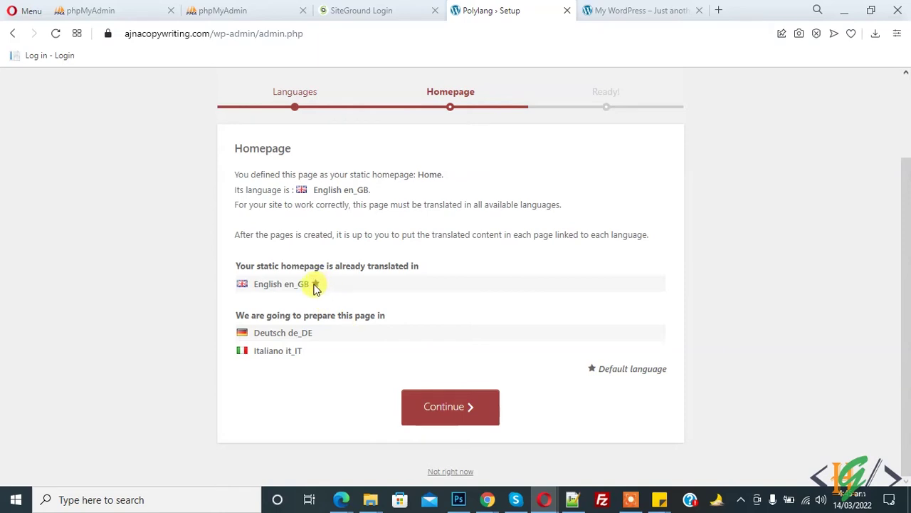
pyautogui.moveTo(586, 373); pyautogui.dragTo(670, 368)
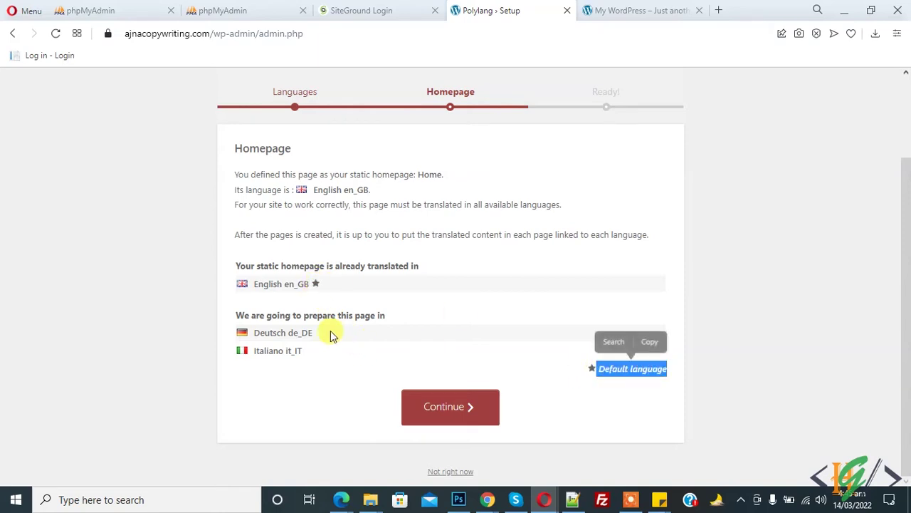
pyautogui.moveTo(310, 284); pyautogui.dragTo(317, 291)
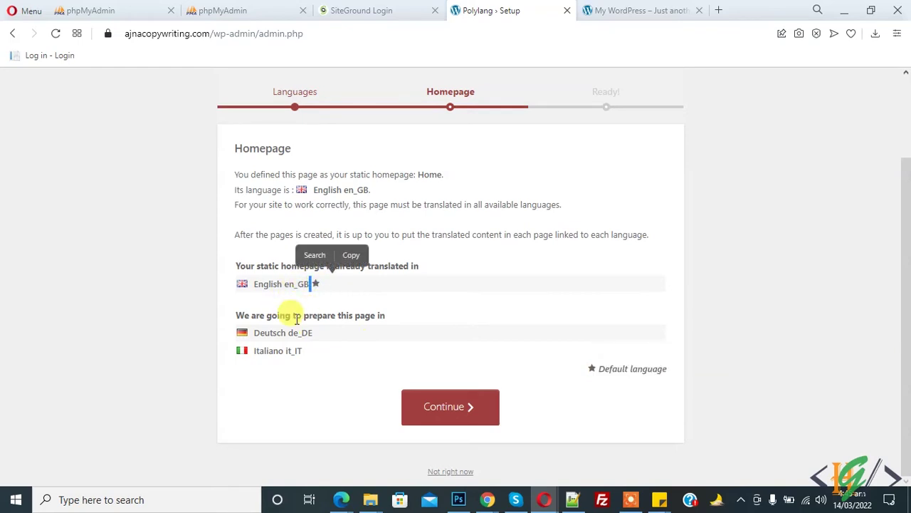
pyautogui.click(278, 316)
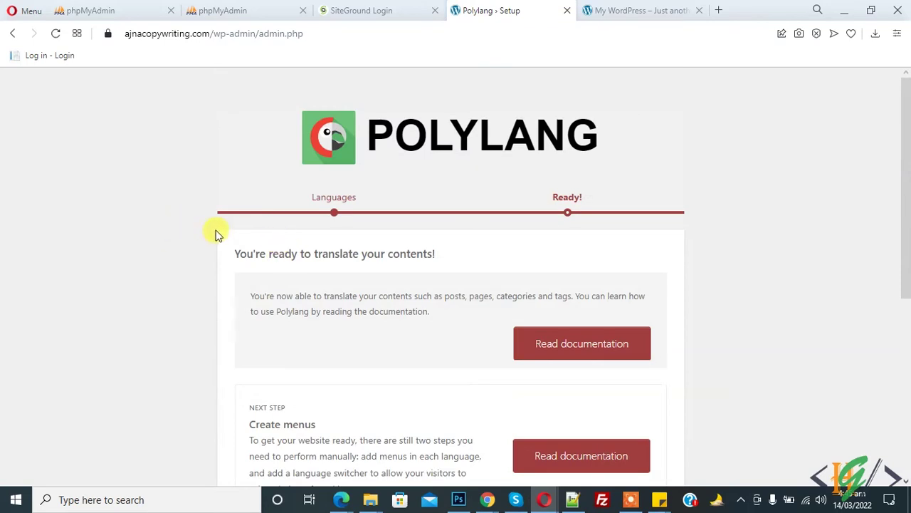
# Finish the Polylang setup wizard by returning to the WordPress dashboard.
pyautogui.scroll(-3, 285, 238)
pyautogui.scroll(-2, 420, 198)
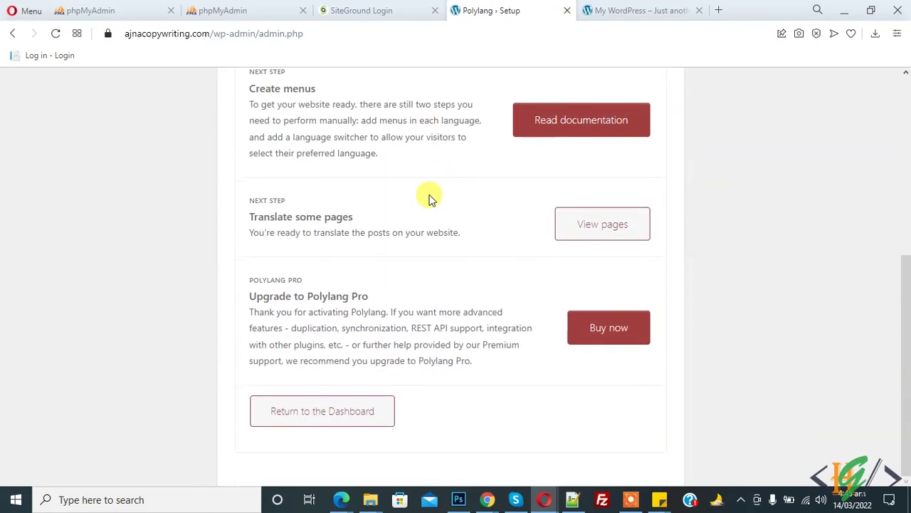
pyautogui.click(346, 425)
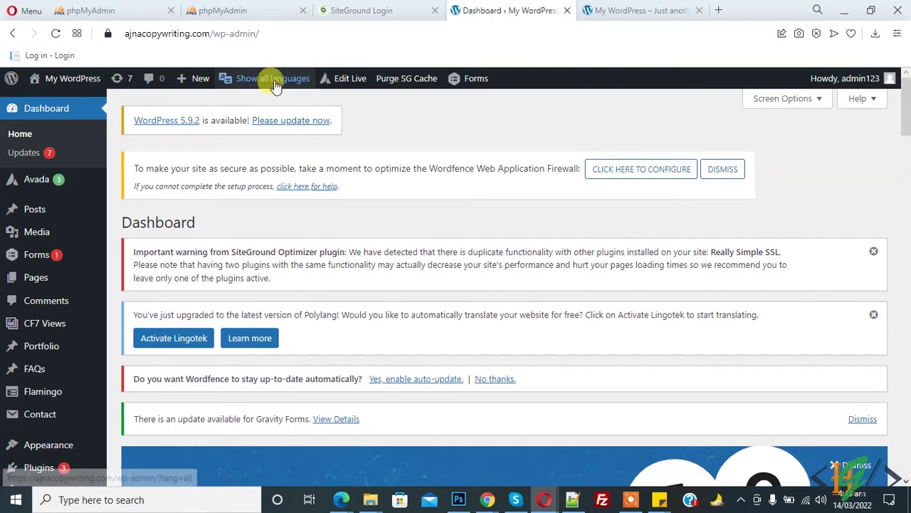
# Open the list of all pages and examine the translation status of each page in the language columns.
pyautogui.moveTo(274, 77)
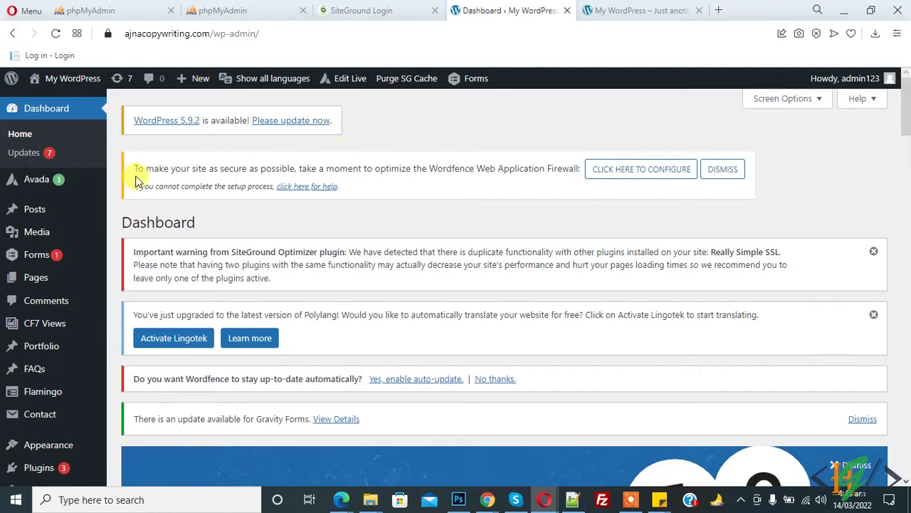
pyautogui.scroll(-2, 132, 171)
pyautogui.scroll(-2, 60, 176)
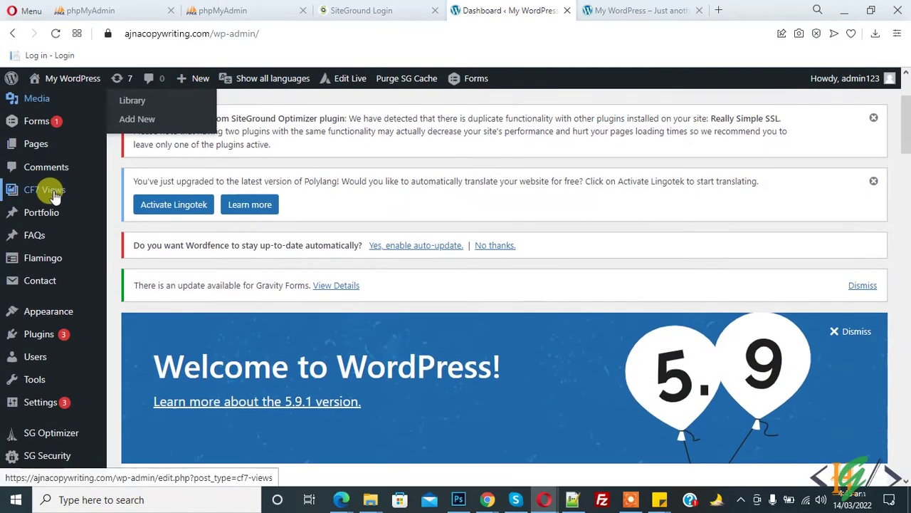
pyautogui.click(37, 145)
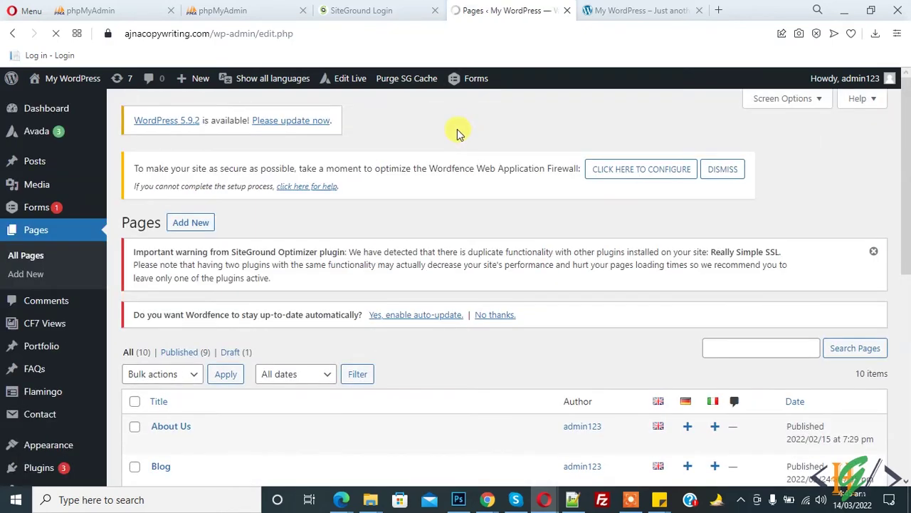
pyautogui.scroll(-4, 458, 128)
pyautogui.scroll(-2, 458, 129)
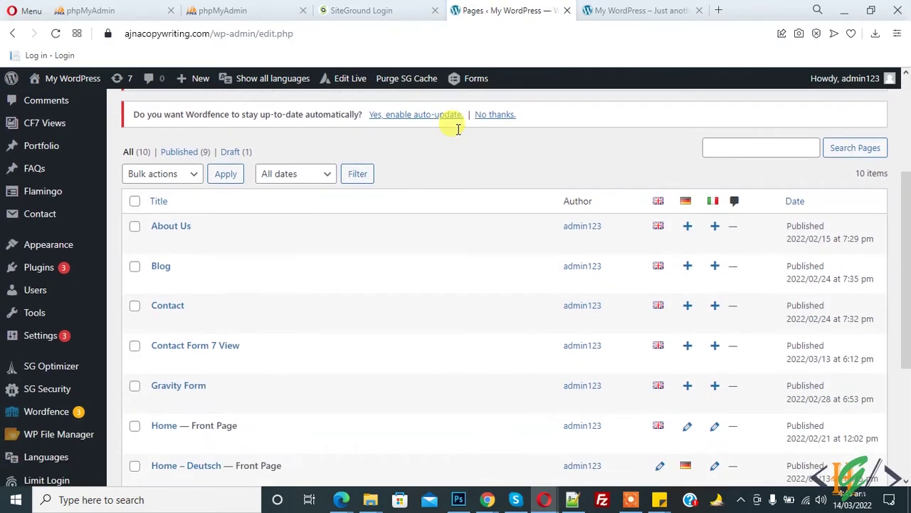
pyautogui.scroll(-2, 458, 128)
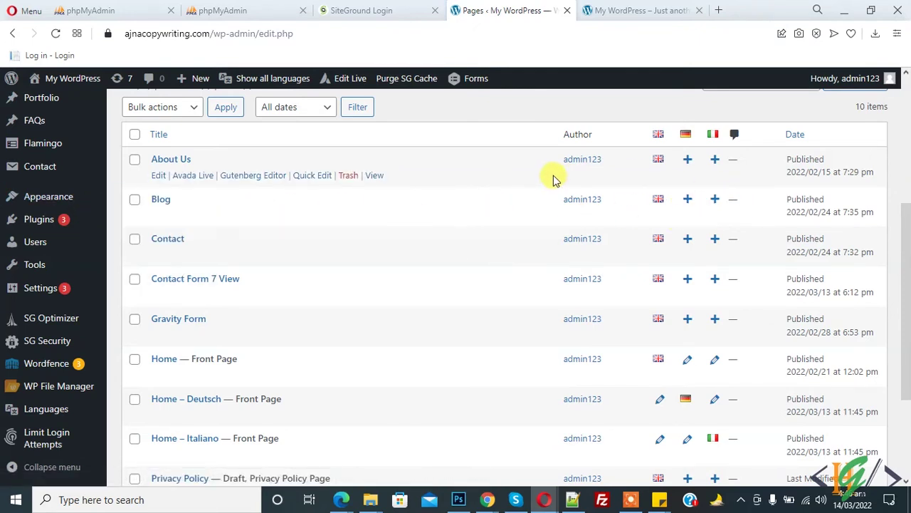
pyautogui.scroll(-2, 555, 179)
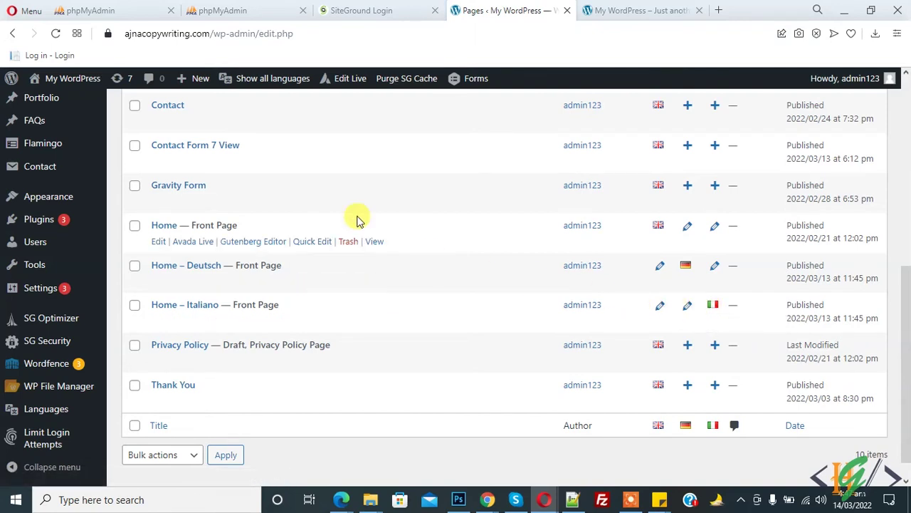
# Filter the pages list by English and by Deutsch to view the pages in each language.
pyautogui.moveTo(242, 84)
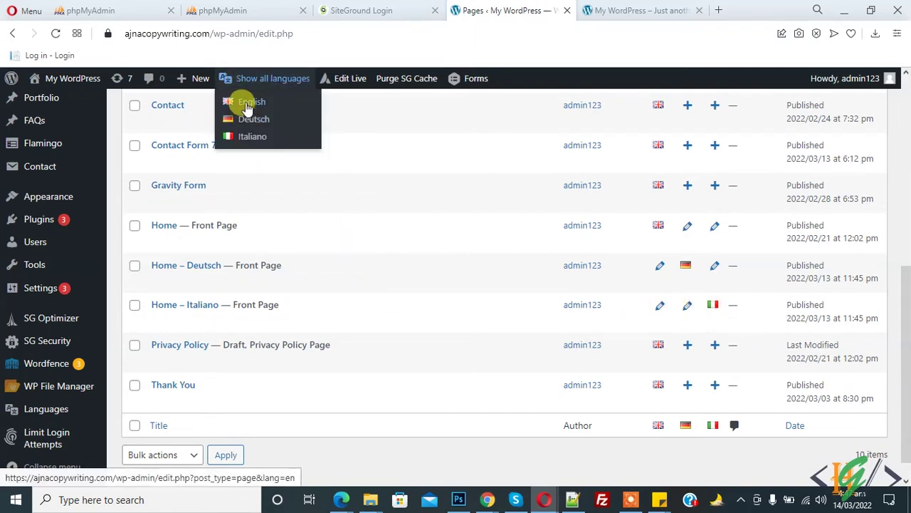
pyautogui.click(258, 105)
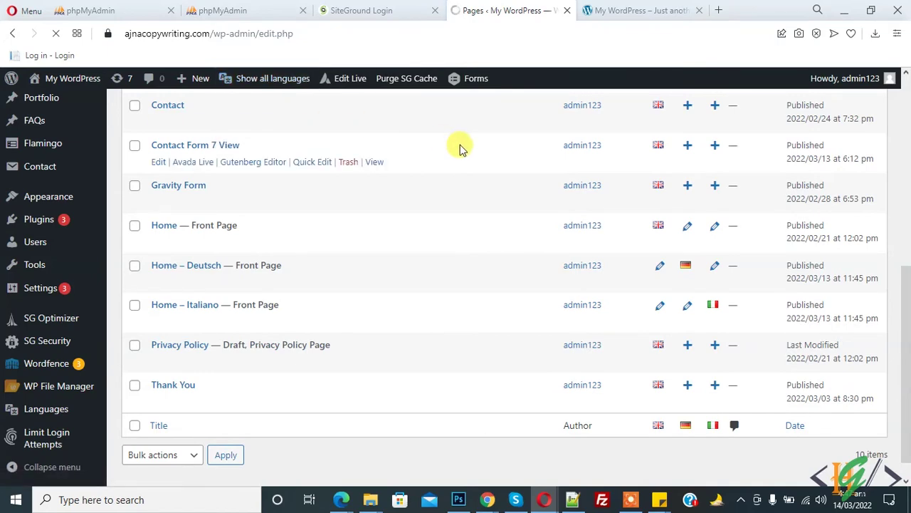
pyautogui.scroll(-2, 467, 155)
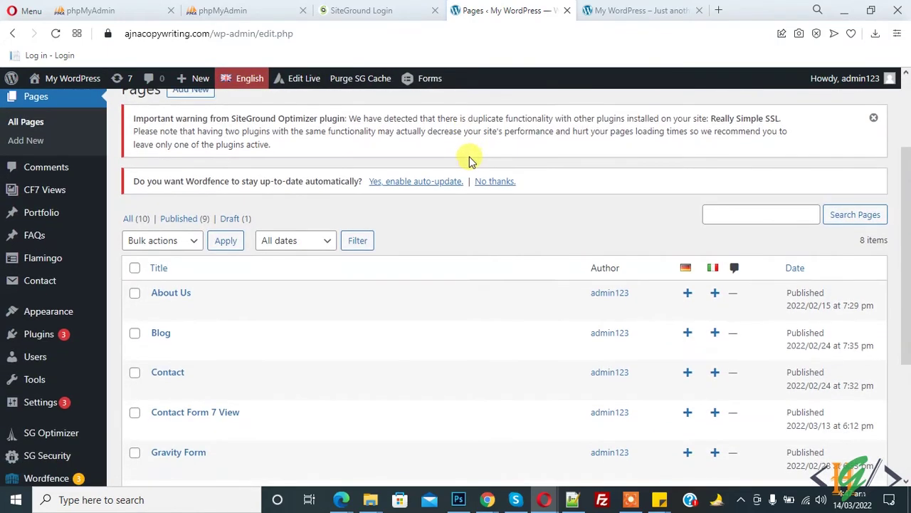
pyautogui.scroll(-3, 470, 160)
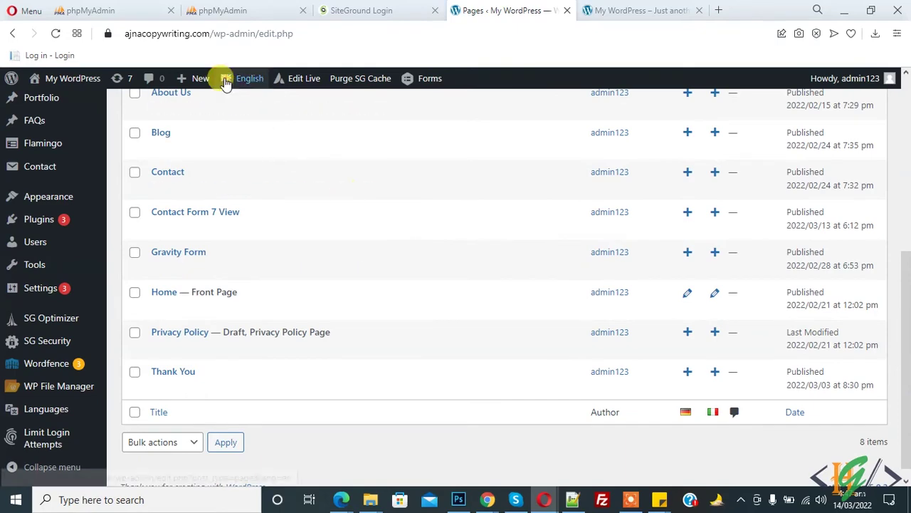
pyautogui.click(241, 100)
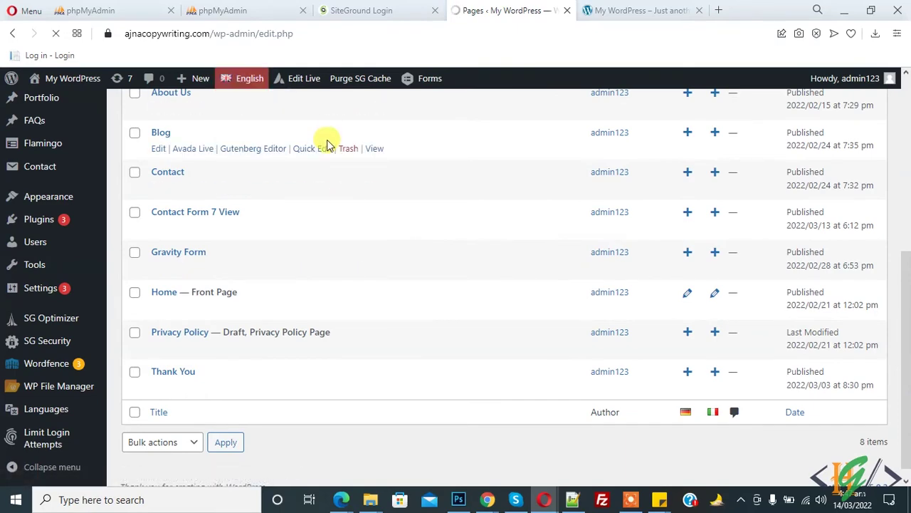
pyautogui.scroll(-3, 375, 151)
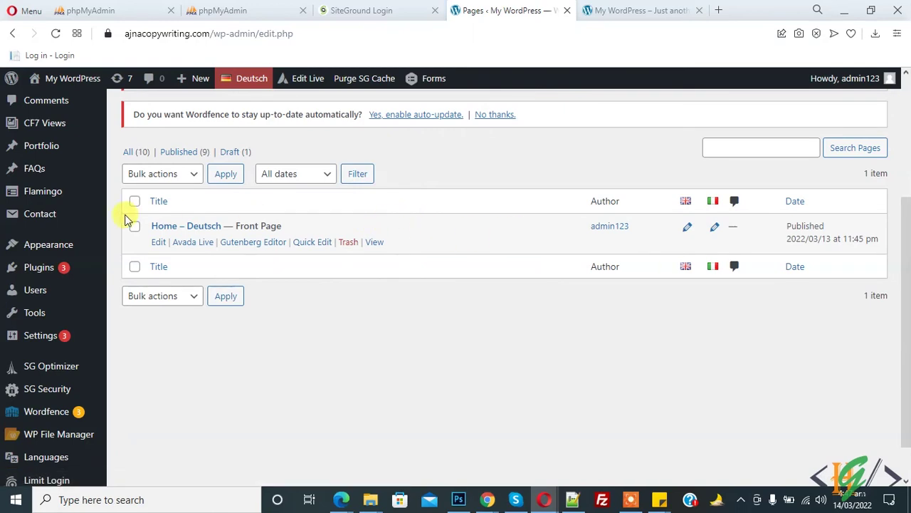
# View only the Italiano pages and switch the pages list back to showing all languages.
pyautogui.moveTo(237, 84)
pyautogui.click(253, 137)
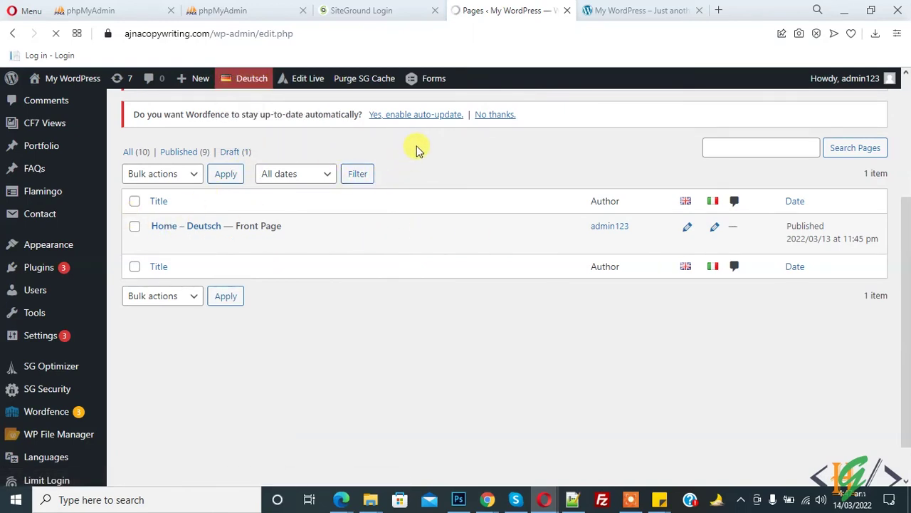
pyautogui.scroll(-2, 386, 152)
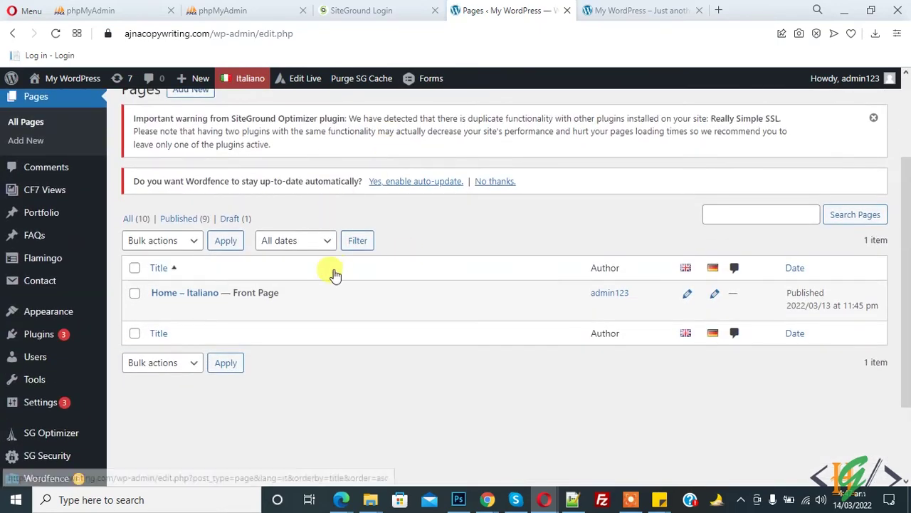
pyautogui.moveTo(237, 80)
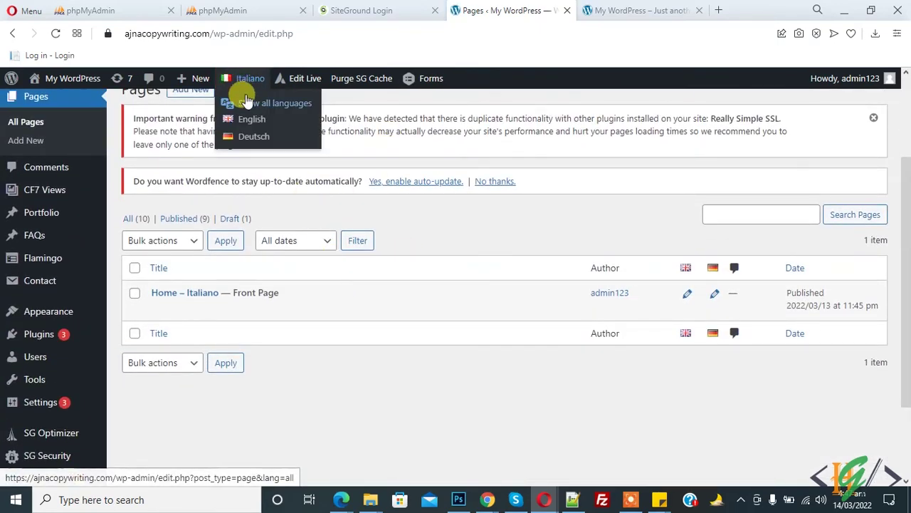
pyautogui.click(249, 106)
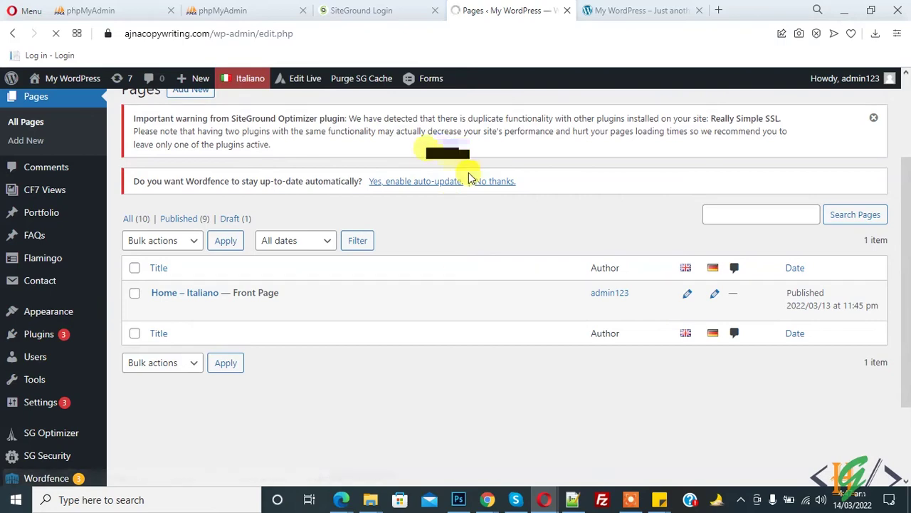
pyautogui.scroll(-3, 452, 171)
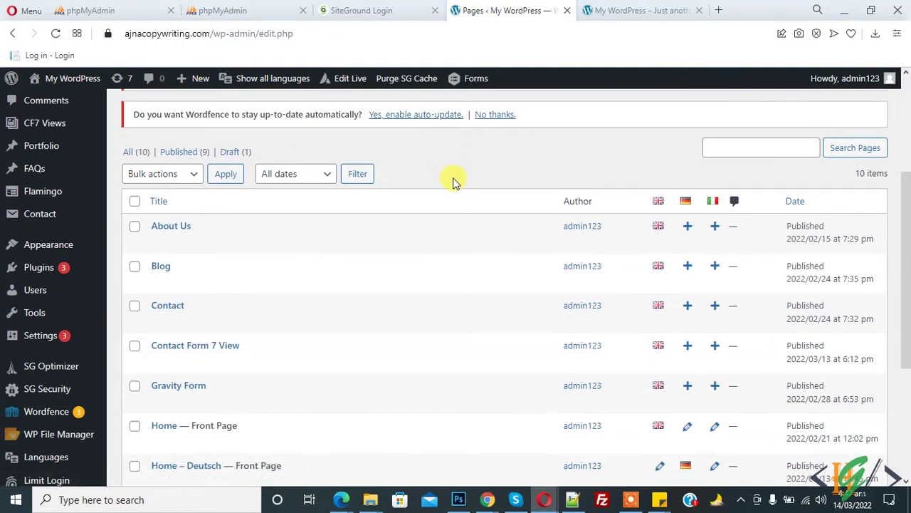
# Open the site's General settings and look through the address, membership and language options.
pyautogui.scroll(-2, 452, 182)
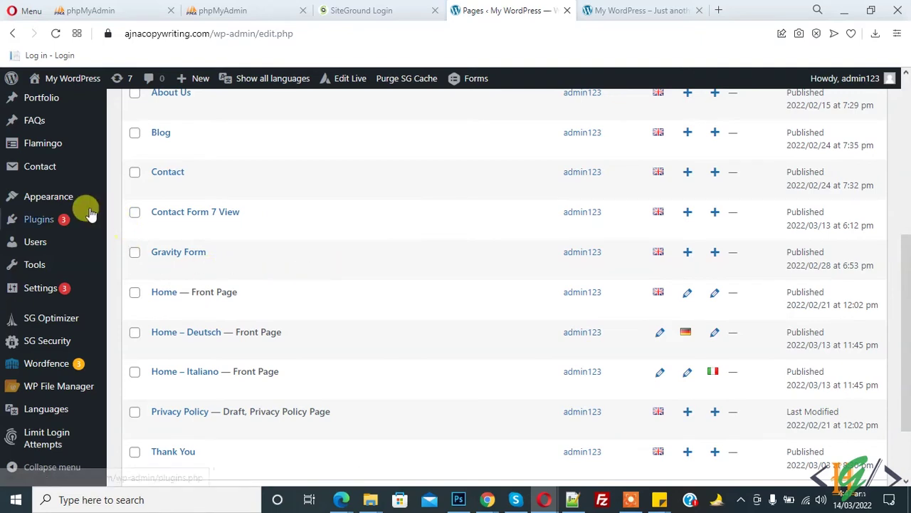
pyautogui.moveTo(41, 292)
pyautogui.rightClick(146, 250)
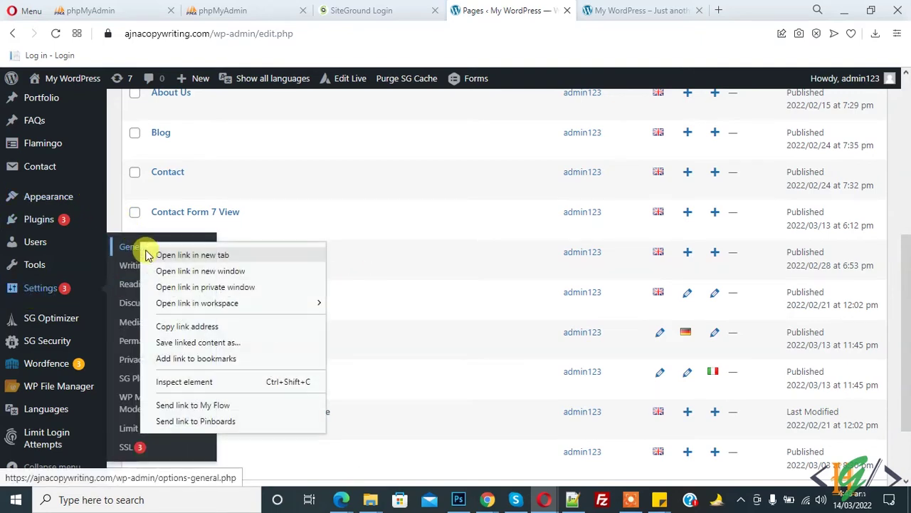
pyautogui.press('Escape')
pyautogui.click(184, 253)
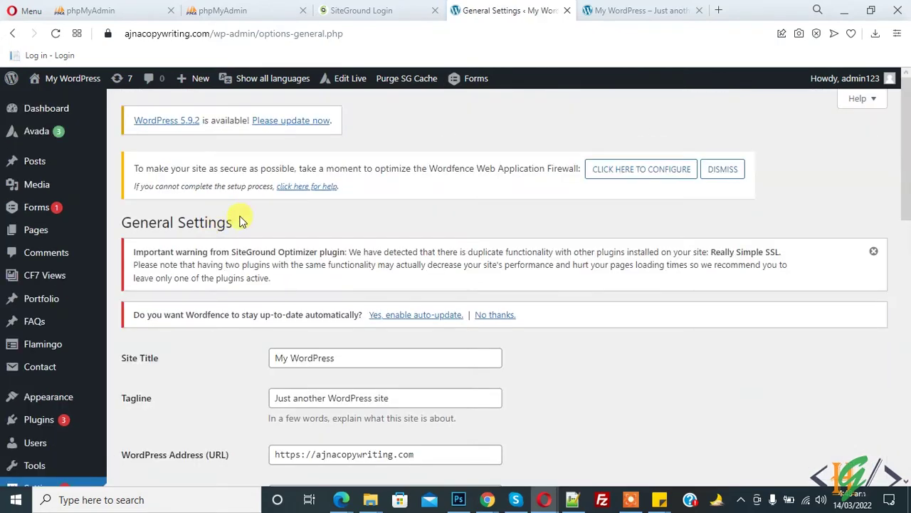
pyautogui.scroll(-5, 244, 226)
pyautogui.scroll(1, 244, 226)
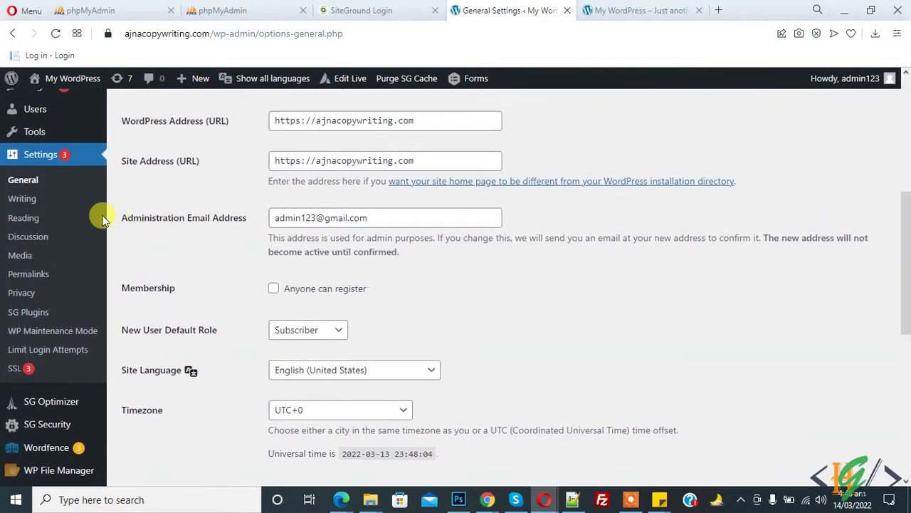
# In the Reading settings, switch the admin language to Deutsch, set the homepage to Home - Deutsch and save.
pyautogui.click(39, 223)
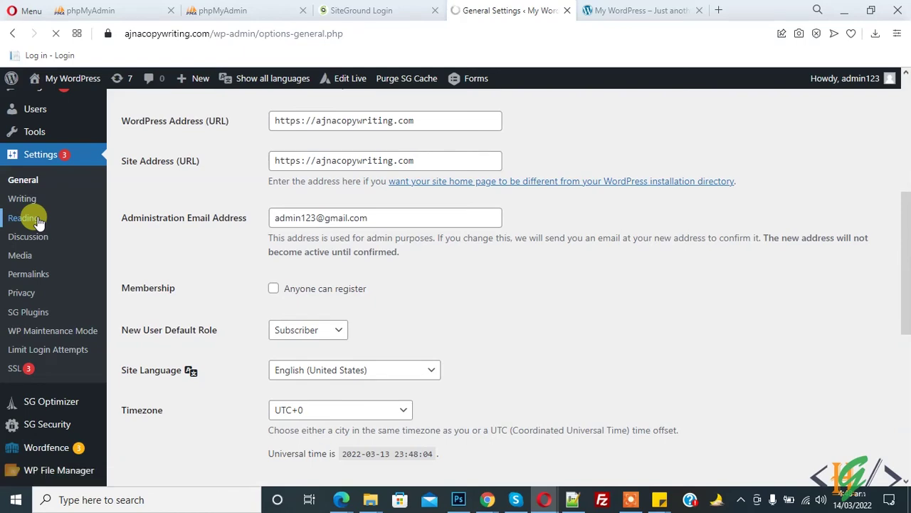
pyautogui.scroll(-3, 366, 179)
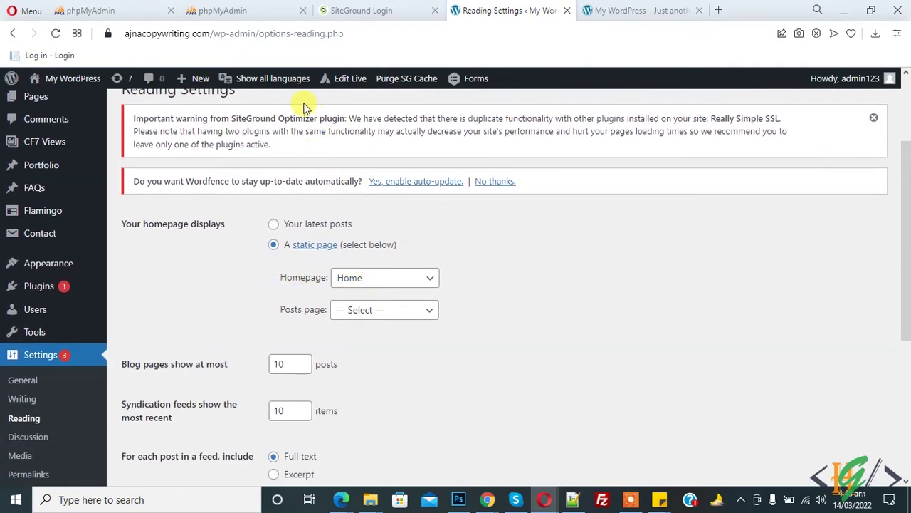
pyautogui.moveTo(291, 78)
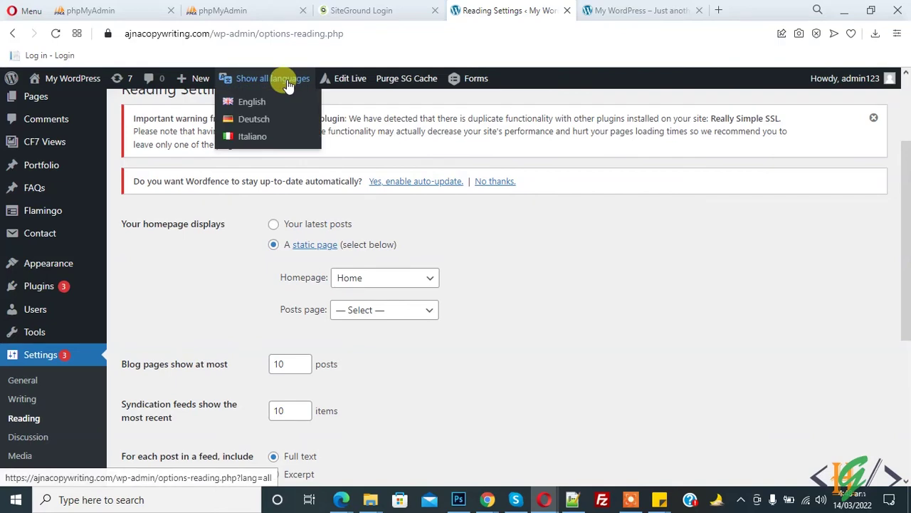
pyautogui.click(264, 124)
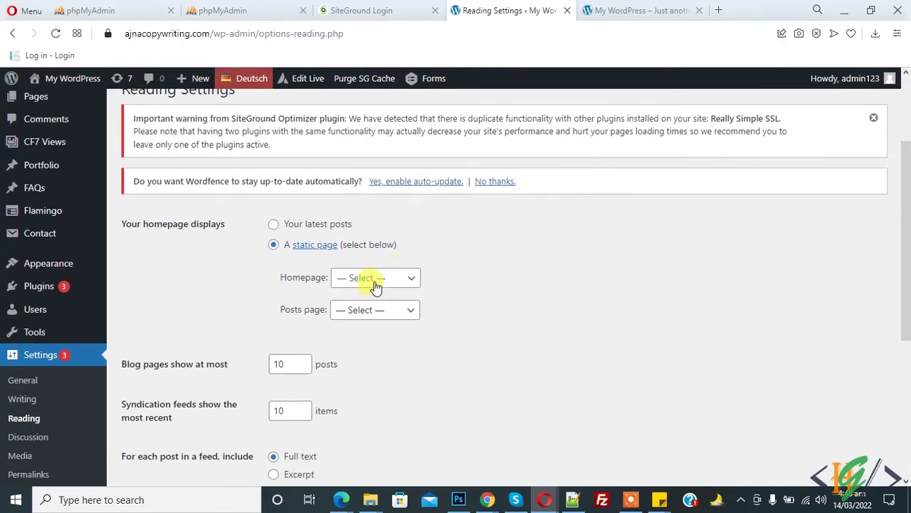
pyautogui.click(374, 280)
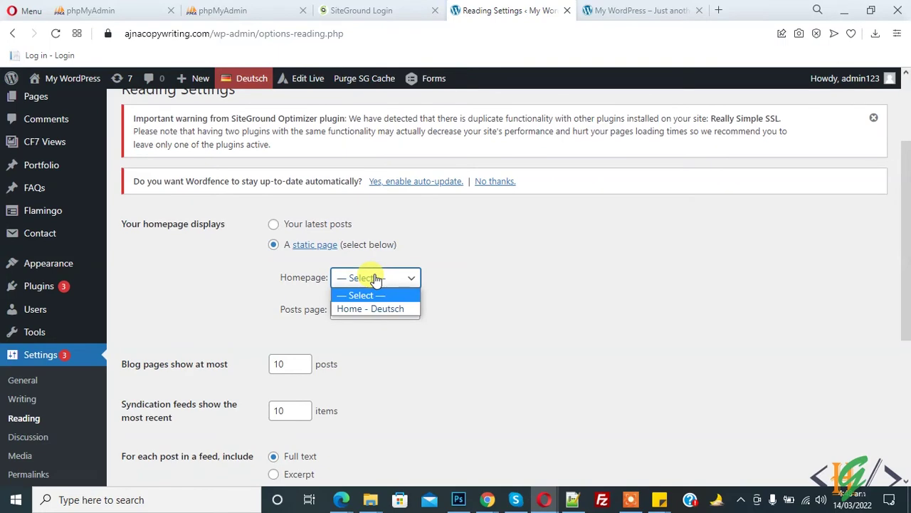
pyautogui.click(374, 307)
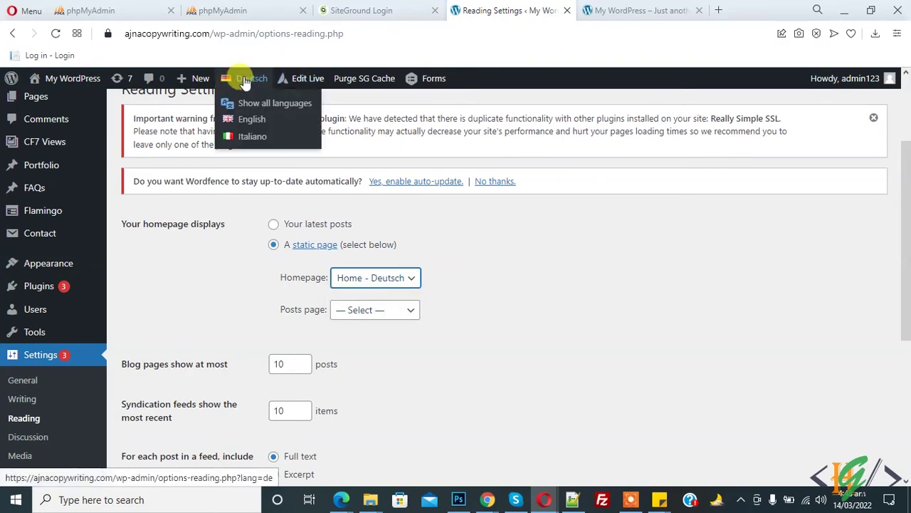
pyautogui.scroll(-4, 406, 313)
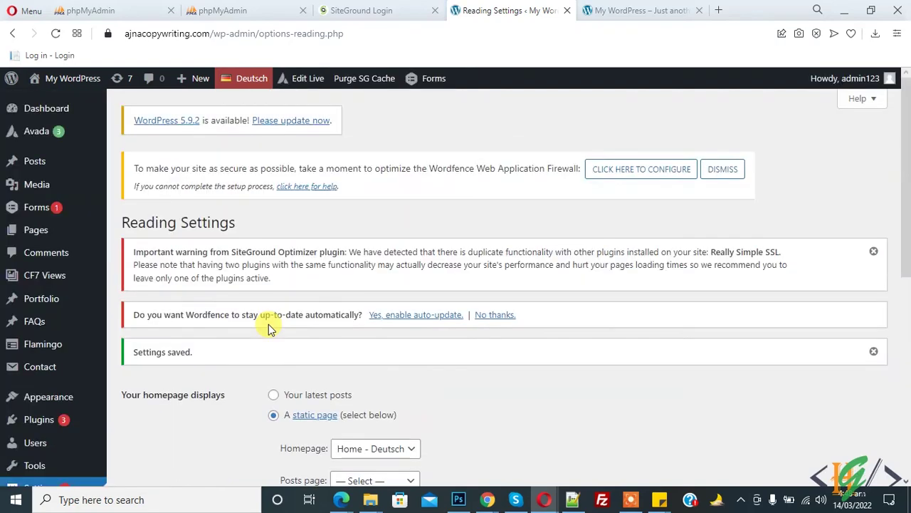
# Switch the Reading settings to Italiano, set the homepage to Home - Italiano and save the change.
pyautogui.scroll(-1, 268, 284)
pyautogui.moveTo(249, 91)
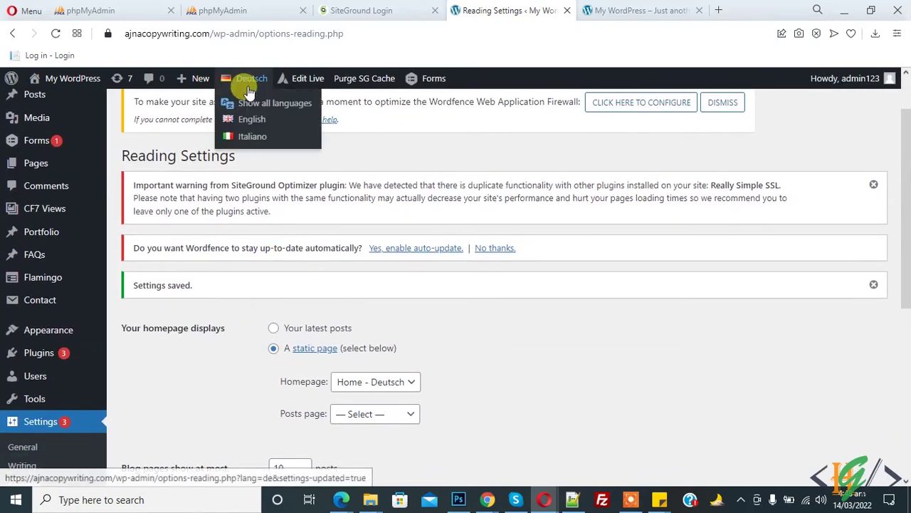
pyautogui.click(245, 138)
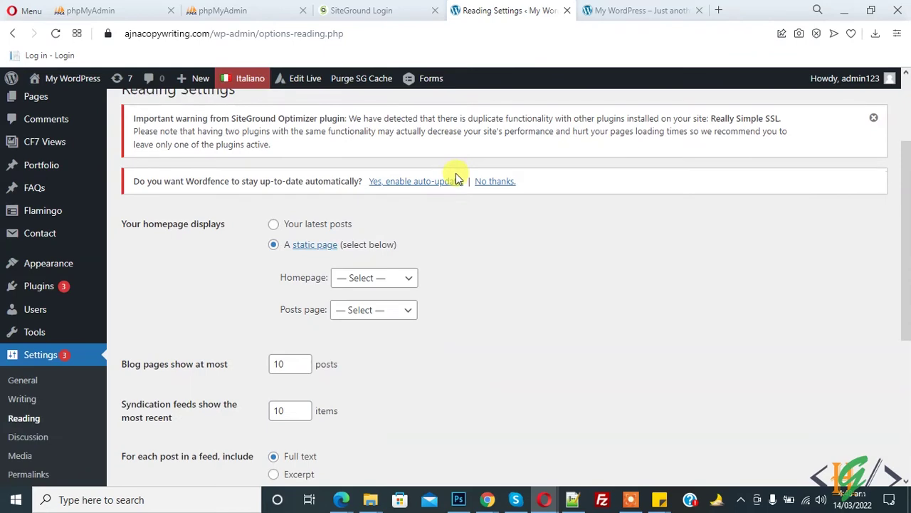
pyautogui.scroll(-1, 306, 201)
pyautogui.click(373, 213)
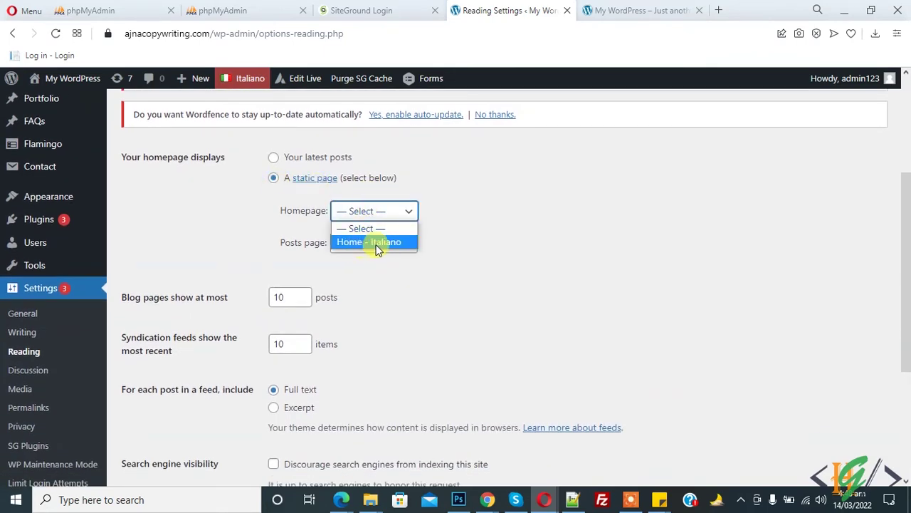
pyautogui.click(377, 244)
pyautogui.scroll(-3, 709, 246)
pyautogui.click(171, 308)
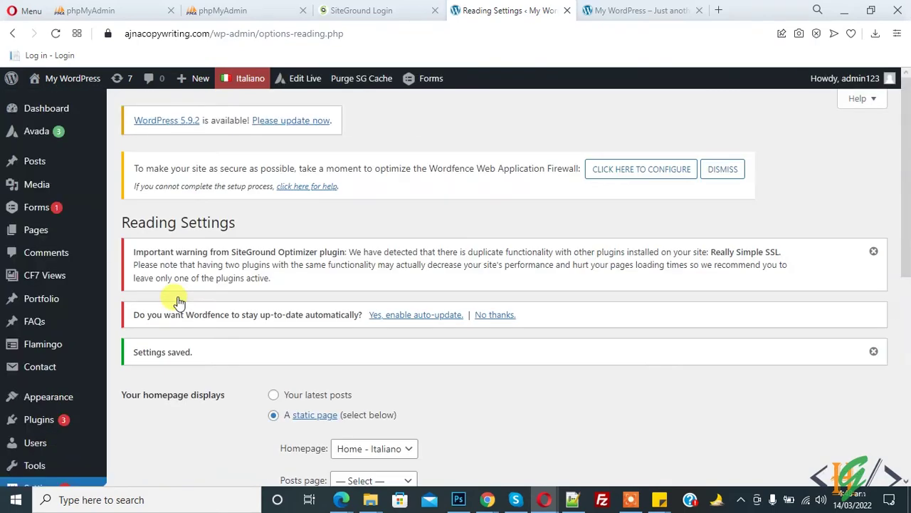
pyautogui.scroll(-3, 427, 211)
pyautogui.scroll(3, 429, 224)
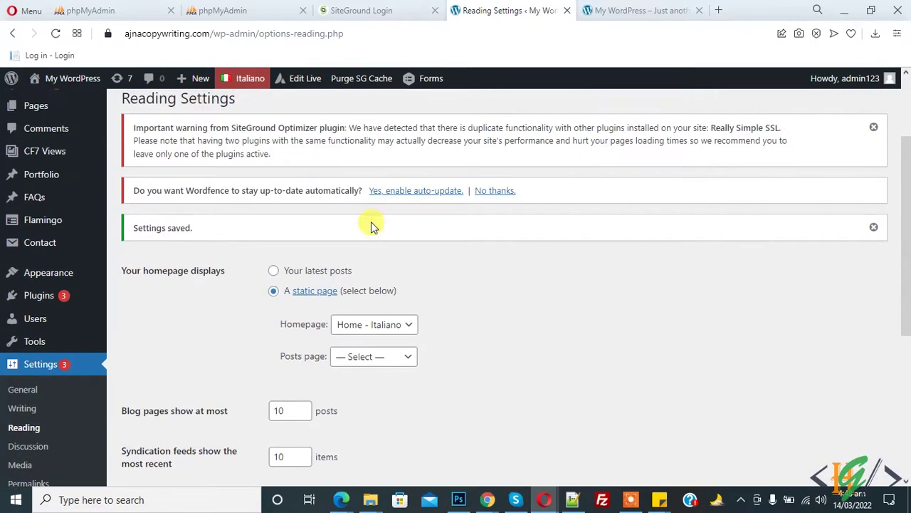
# Open the pages list and switch it from Italiano to showing all languages.
pyautogui.click(35, 231)
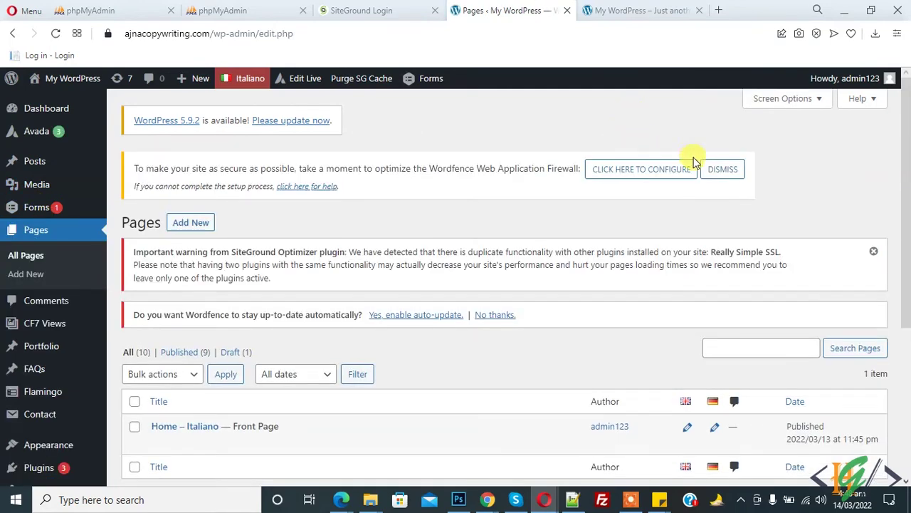
pyautogui.scroll(-2, 694, 164)
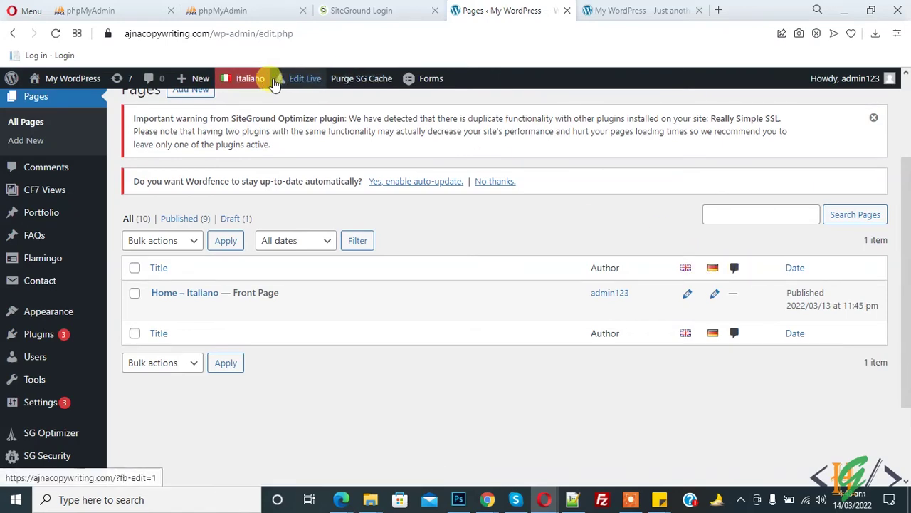
pyautogui.moveTo(260, 82)
pyautogui.click(261, 105)
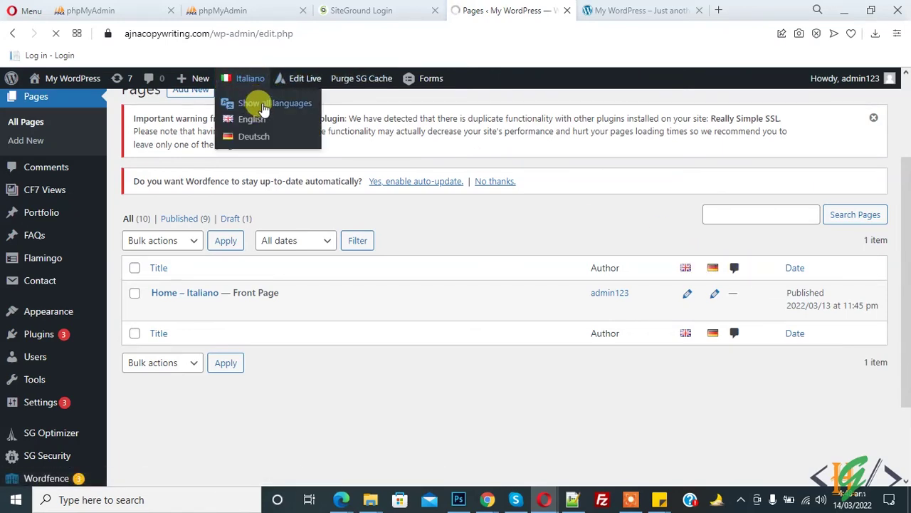
pyautogui.scroll(-3, 397, 118)
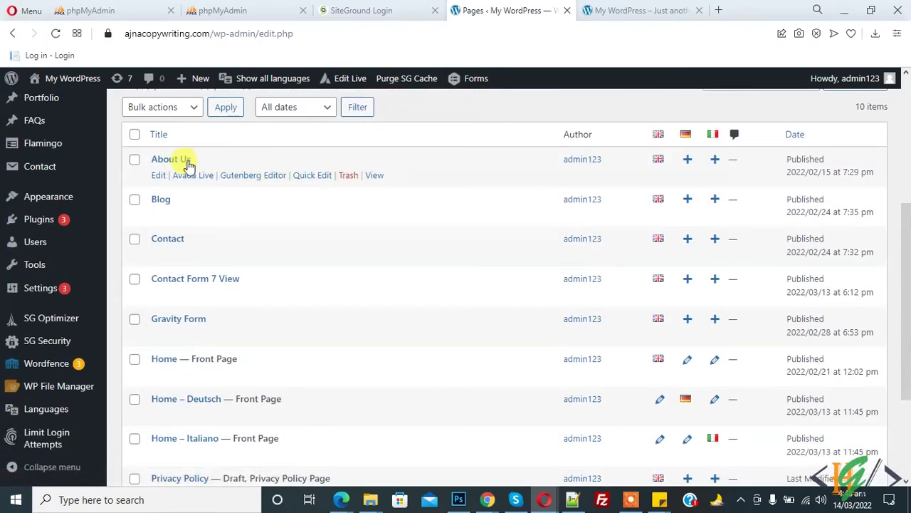
# Add a Deutsch translation of the About Us page titled "About Us Deutsch", keeping Deutsch as its language.
pyautogui.click(688, 160)
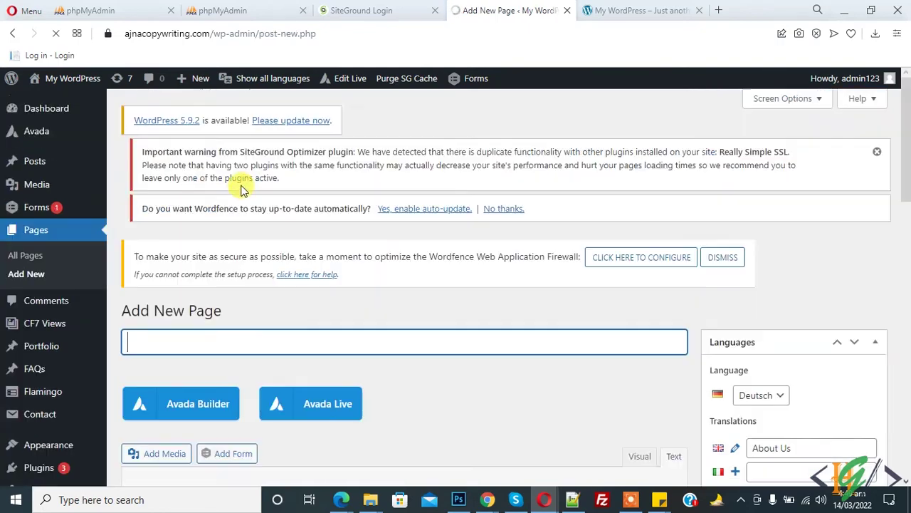
pyautogui.scroll(3, 247, 197)
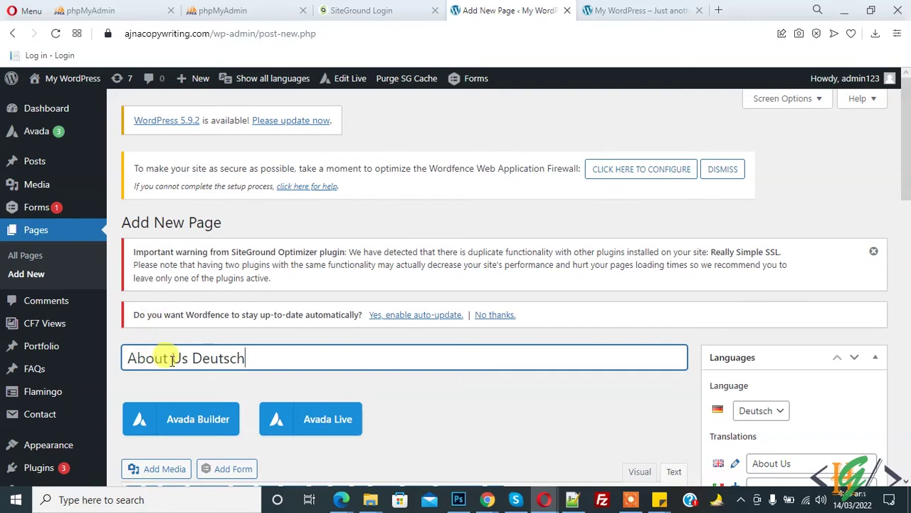
pyautogui.scroll(-2, 276, 255)
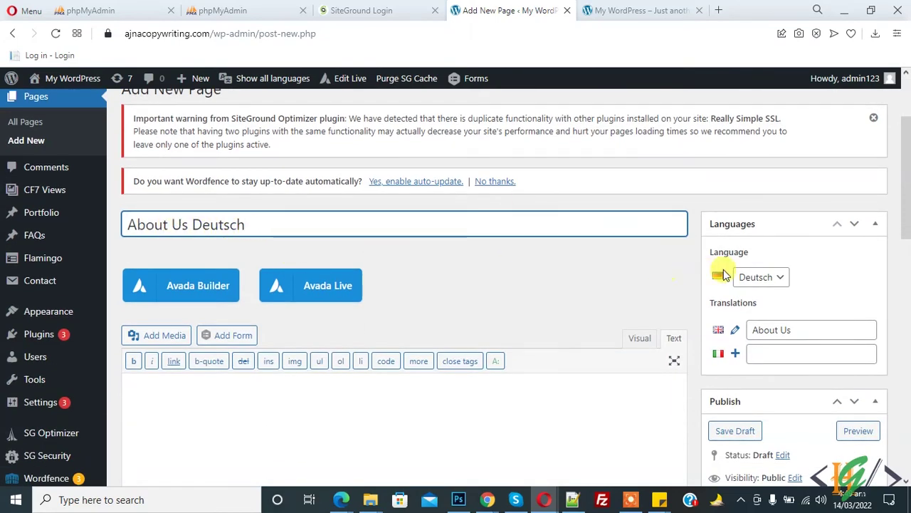
pyautogui.click(775, 281)
pyautogui.click(776, 283)
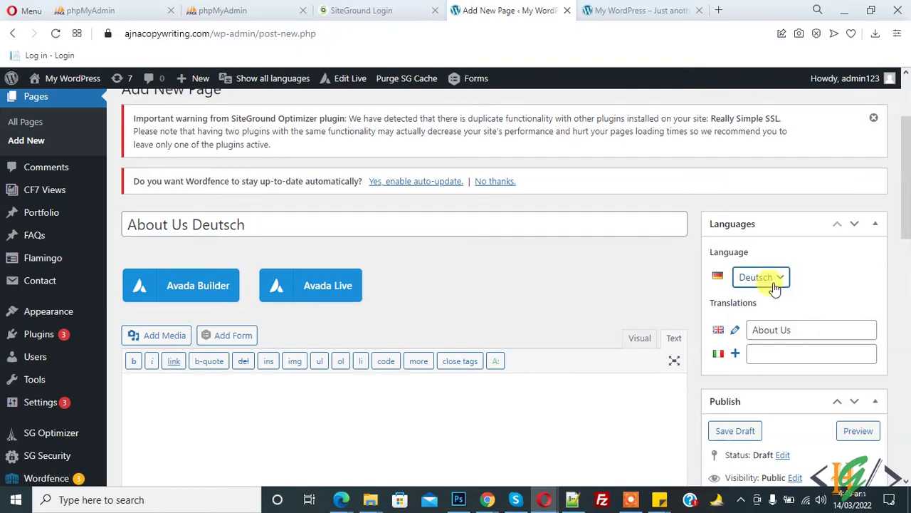
pyautogui.scroll(-2, 610, 285)
# Enter "Content for Deutsch" as the body text of the Deutsch About Us page and publish it.
pyautogui.click(391, 303)
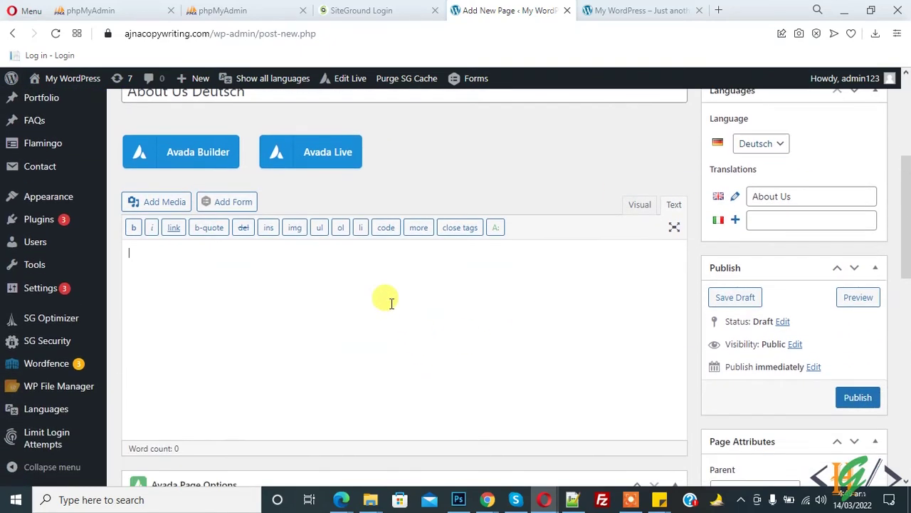
pyautogui.scroll(2, 281, 264)
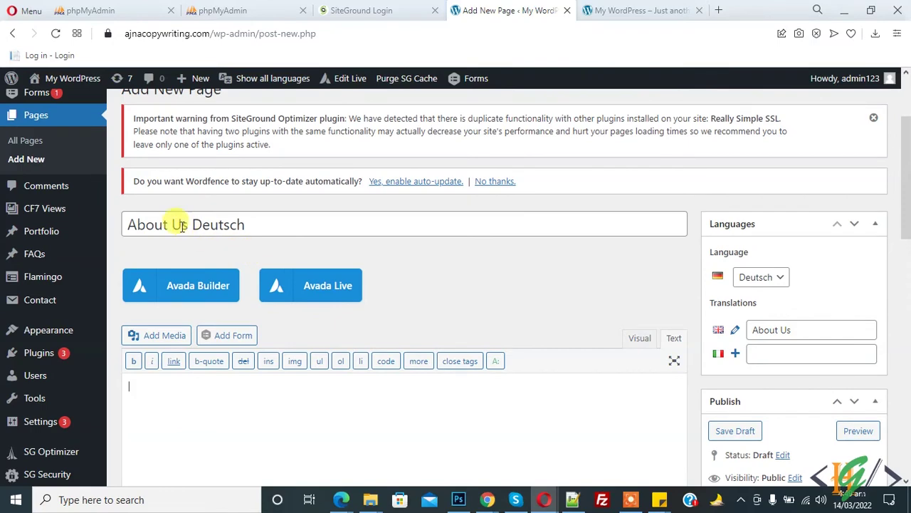
pyautogui.click(595, 9)
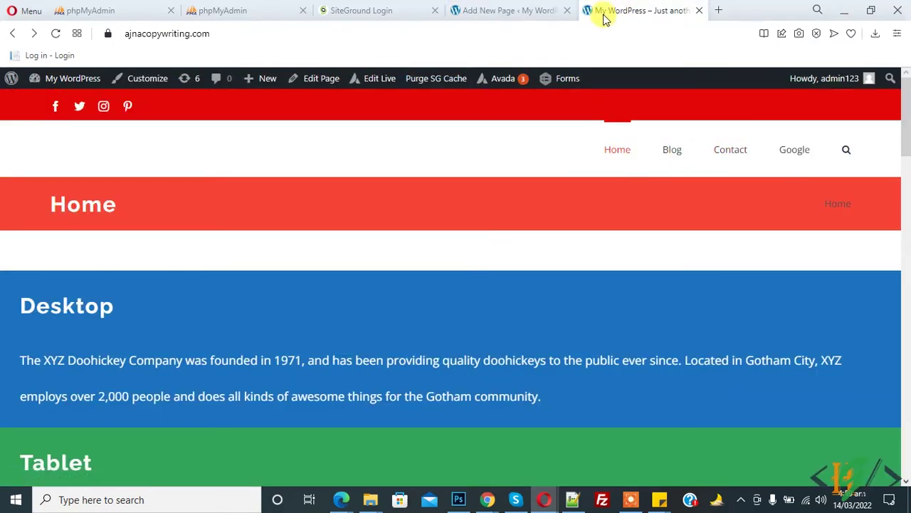
pyautogui.click(513, 10)
pyautogui.click(165, 410)
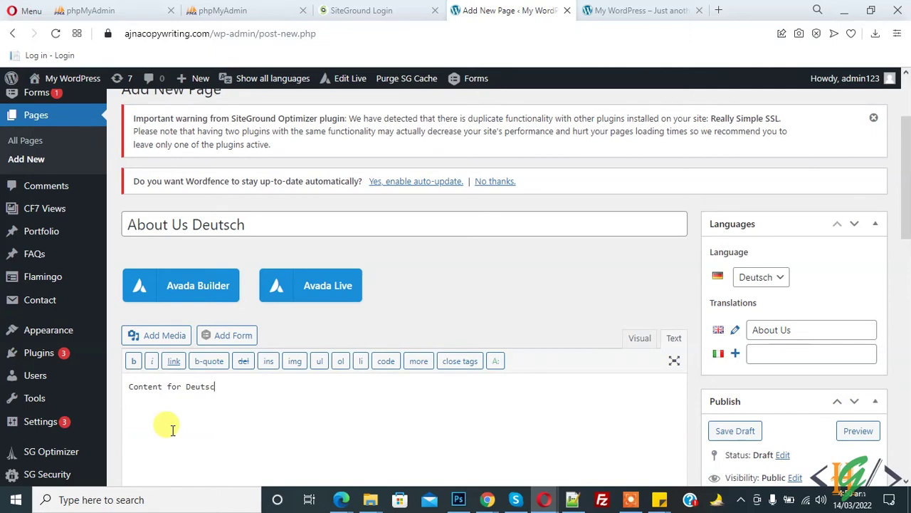
pyautogui.scroll(-3, 871, 241)
pyautogui.click(861, 333)
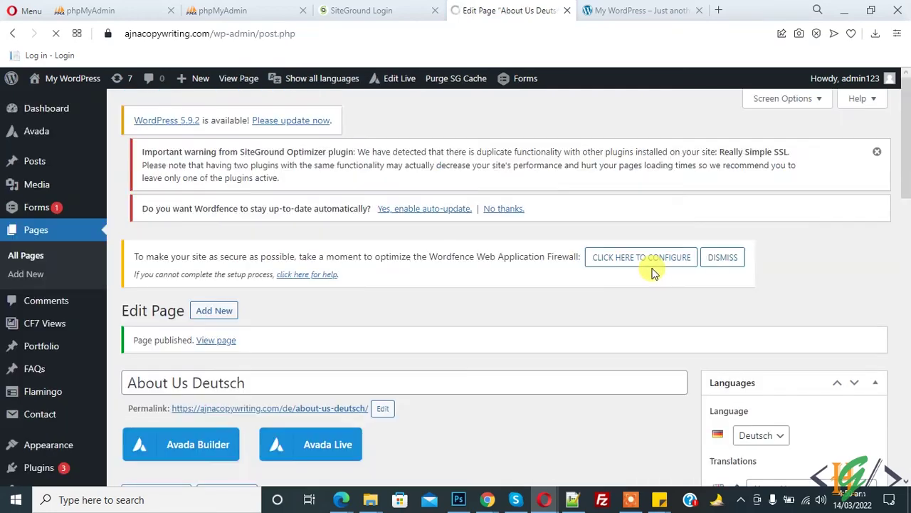
# Add an Italiano translation from the Deutsch About Us page, title it "About Us italiano" and publish it.
pyautogui.scroll(-4, 655, 261)
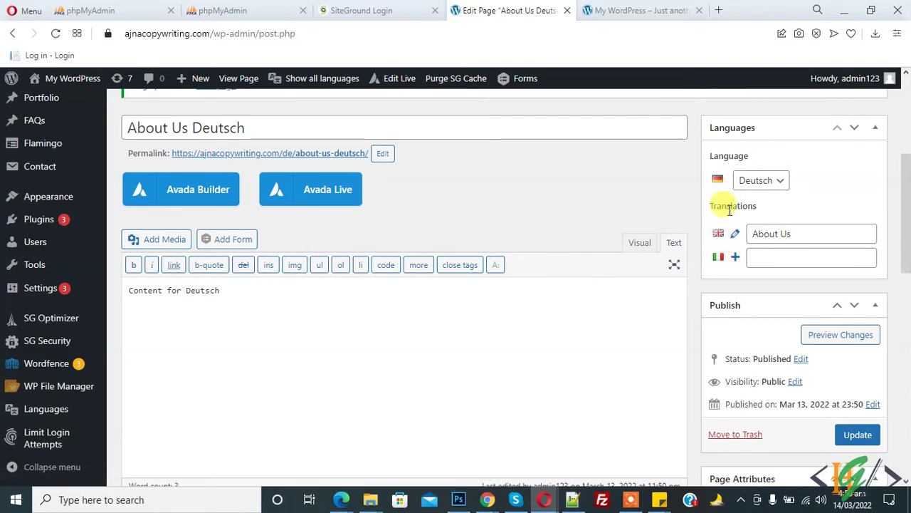
pyautogui.click(736, 258)
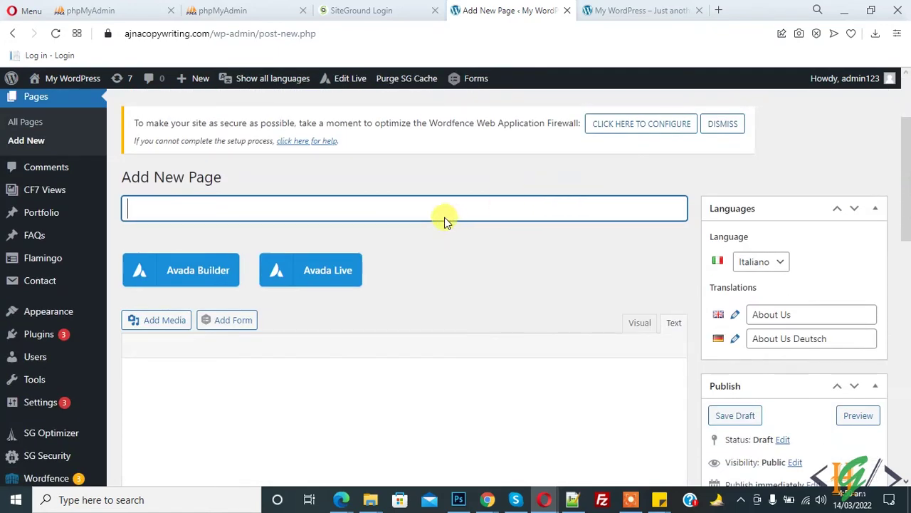
pyautogui.write('About Us itali')
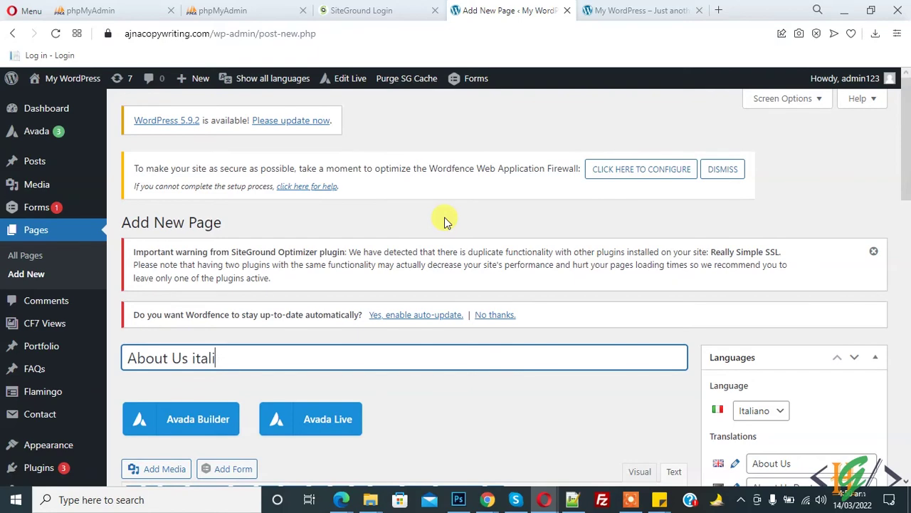
pyautogui.scroll(-3, 692, 190)
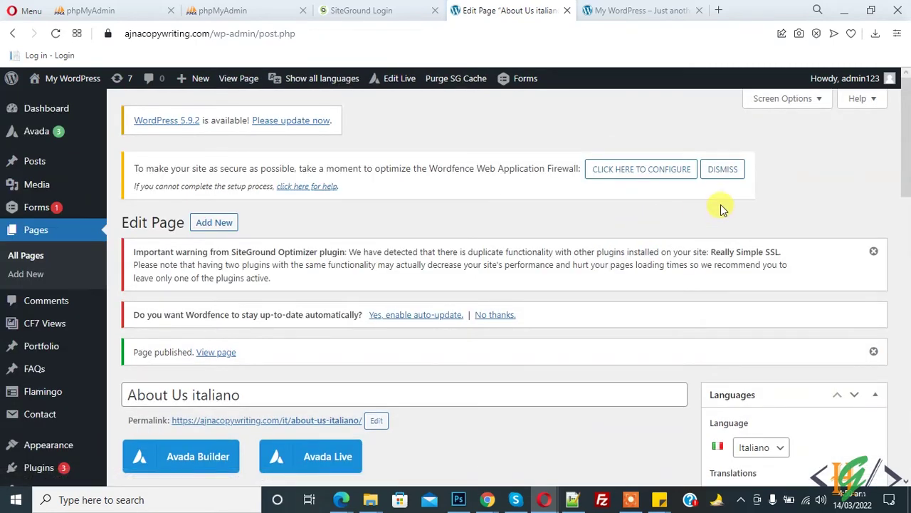
# Check the translations linked to the Italiano About Us page and return to the list of all pages.
pyautogui.scroll(-2, 720, 208)
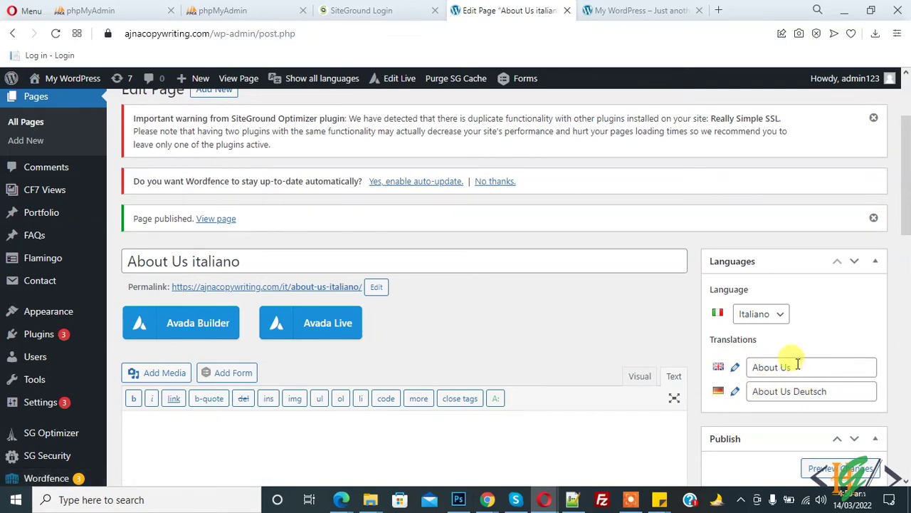
pyautogui.scroll(-2, 417, 291)
pyautogui.scroll(3, 45, 254)
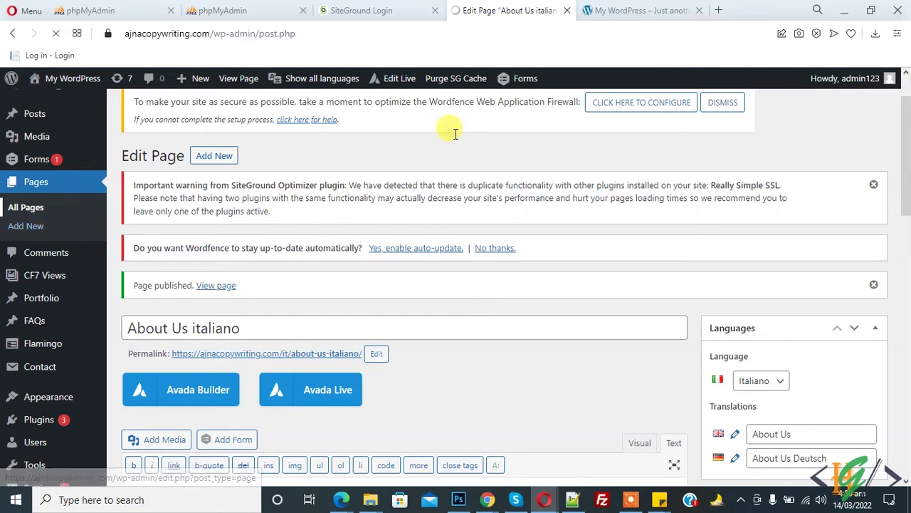
# Review the language translation columns for the entries in the pages list.
pyautogui.scroll(-2, 521, 110)
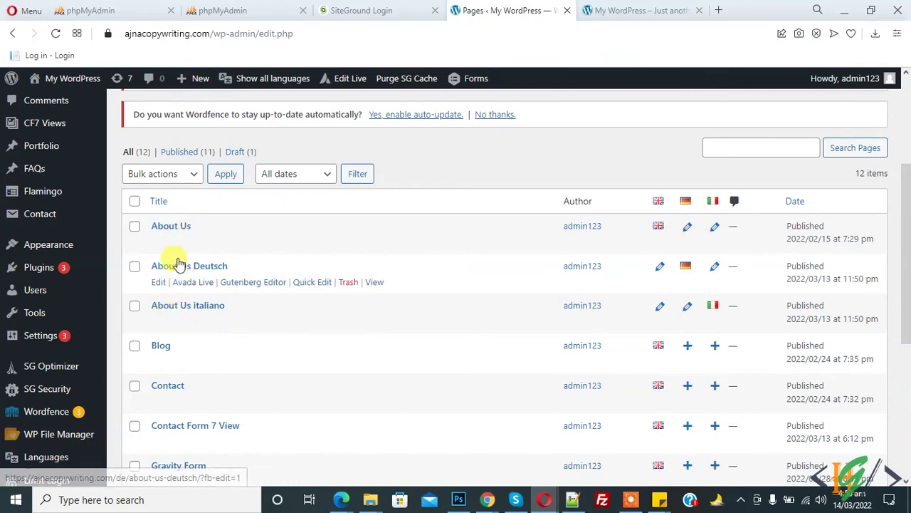
pyautogui.scroll(-2, 189, 262)
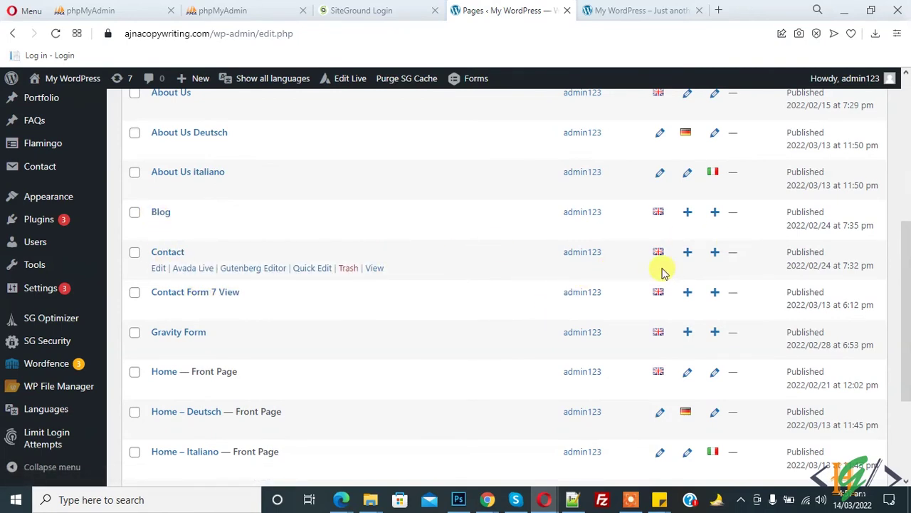
pyautogui.scroll(1, 498, 211)
pyautogui.scroll(1, 463, 215)
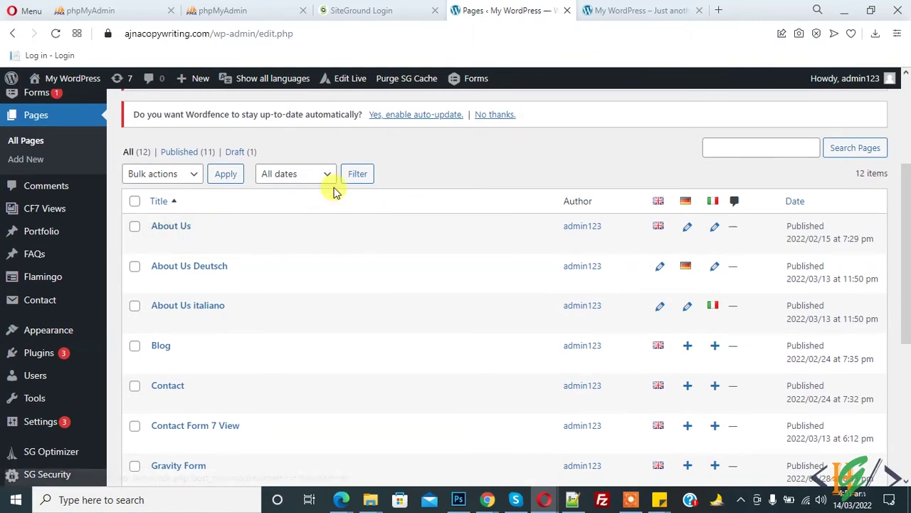
# Open the site's menu editor and examine the existing main menu's items and display locations.
pyautogui.moveTo(57, 332)
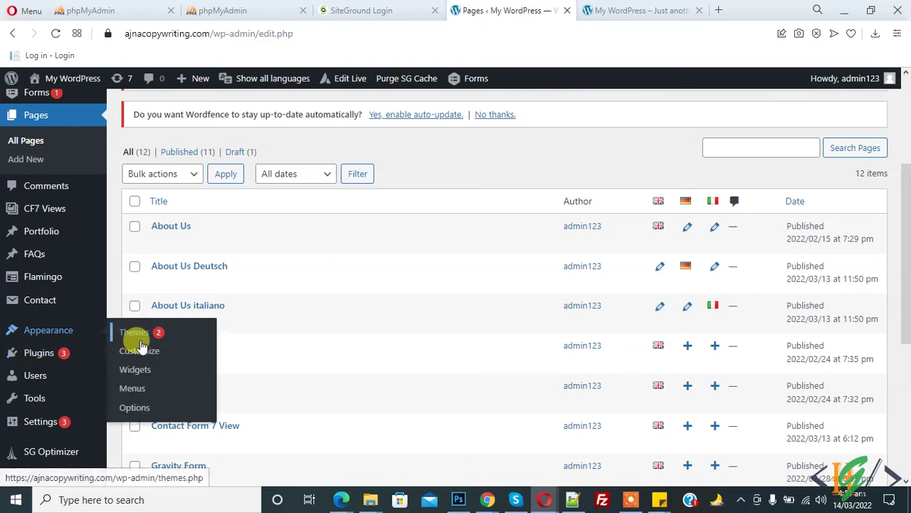
pyautogui.click(138, 387)
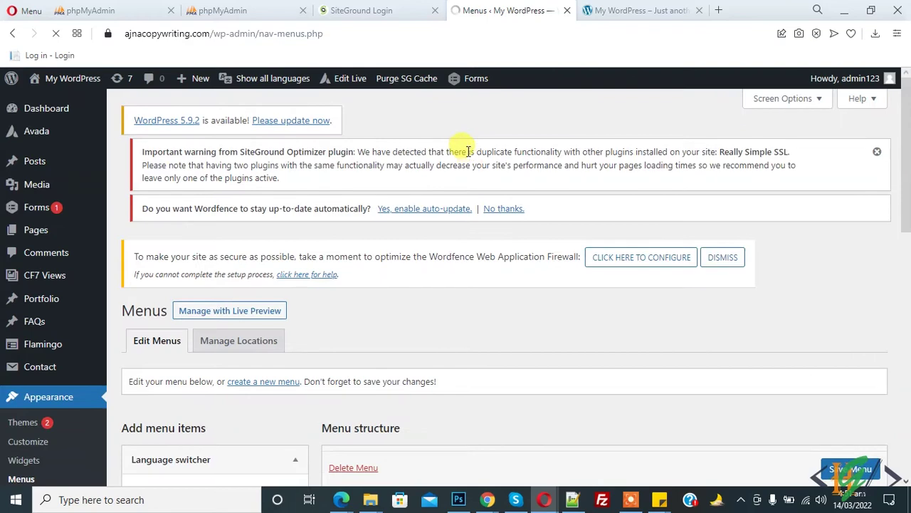
pyautogui.scroll(-6, 460, 153)
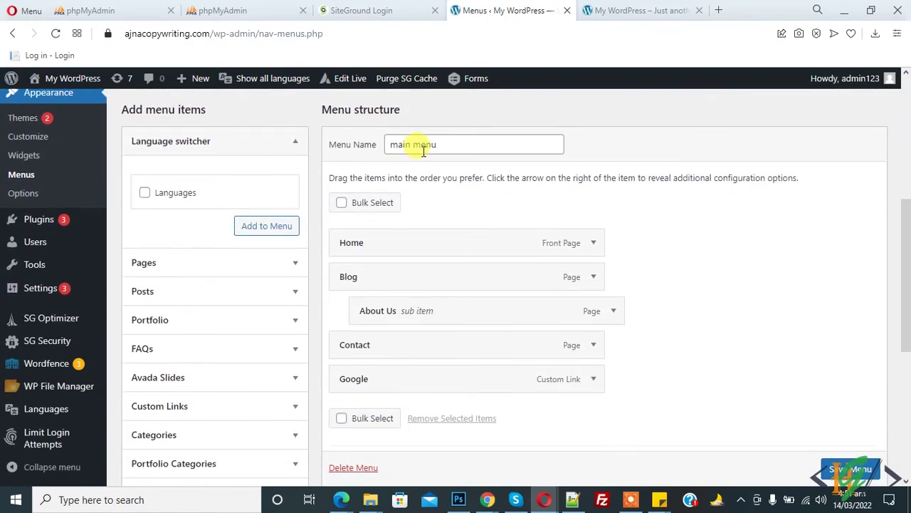
pyautogui.scroll(-5, 422, 151)
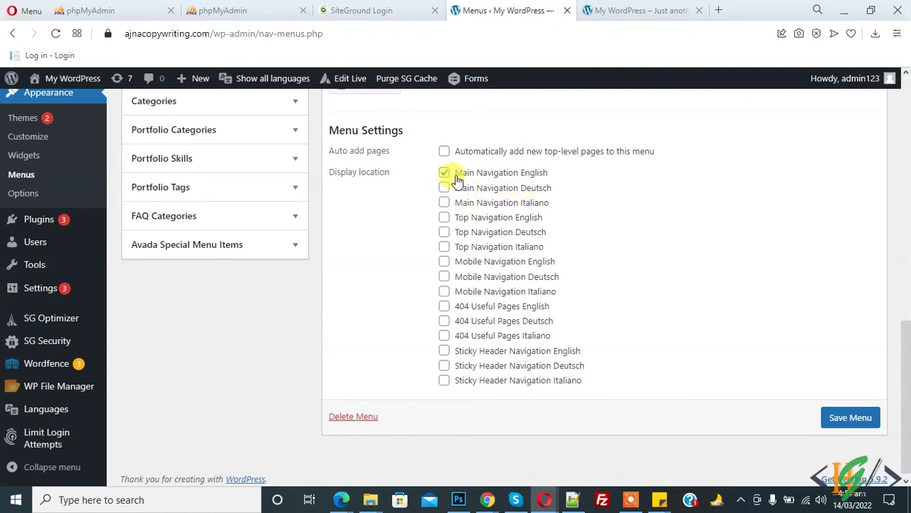
pyautogui.scroll(8, 427, 172)
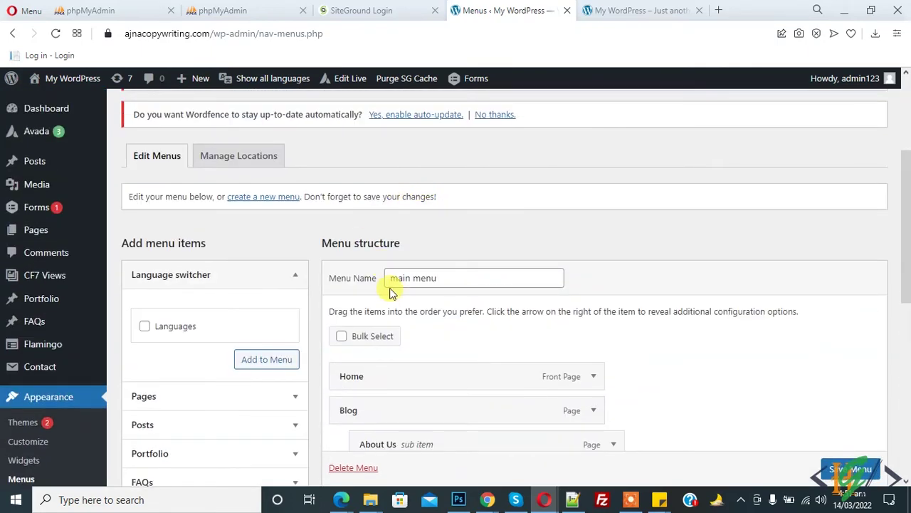
pyautogui.scroll(-5, 399, 277)
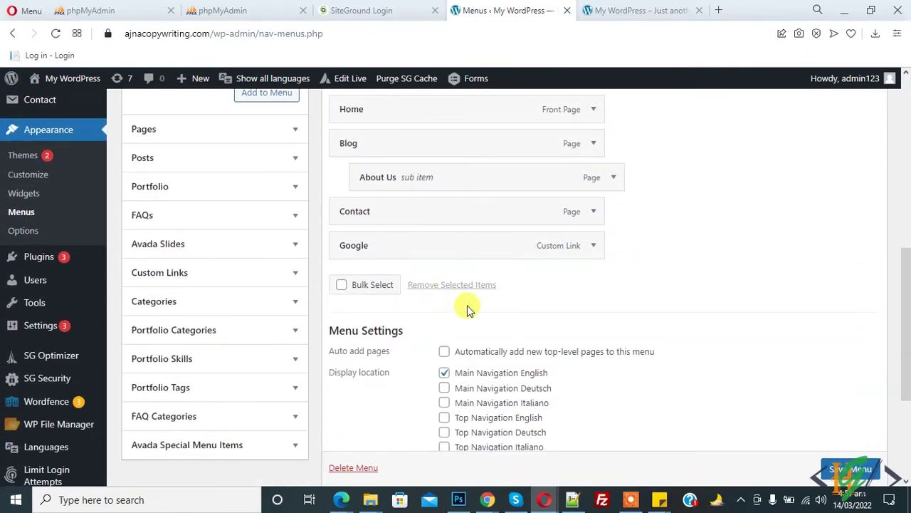
# Start a new menu and enter "main menu" as its name.
pyautogui.scroll(8, 325, 249)
pyautogui.click(275, 264)
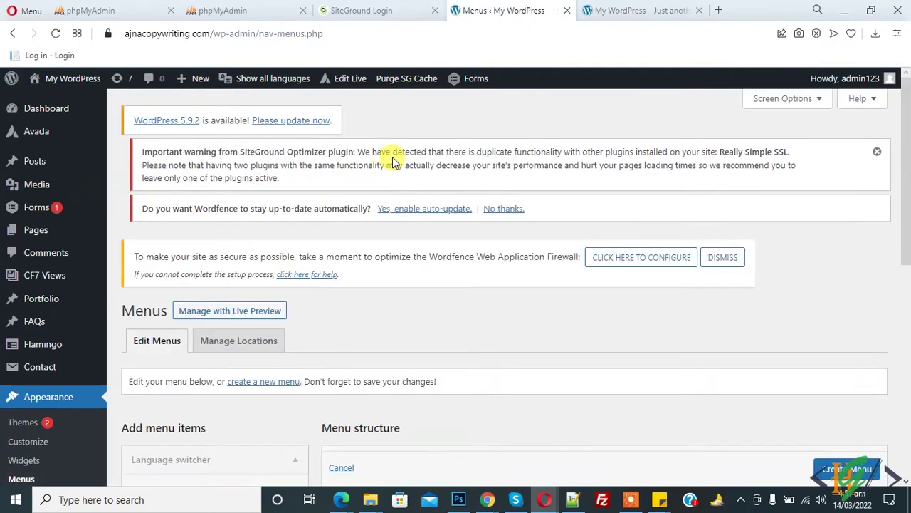
pyautogui.scroll(-3, 378, 185)
pyautogui.click(409, 277)
pyautogui.write('main menu')
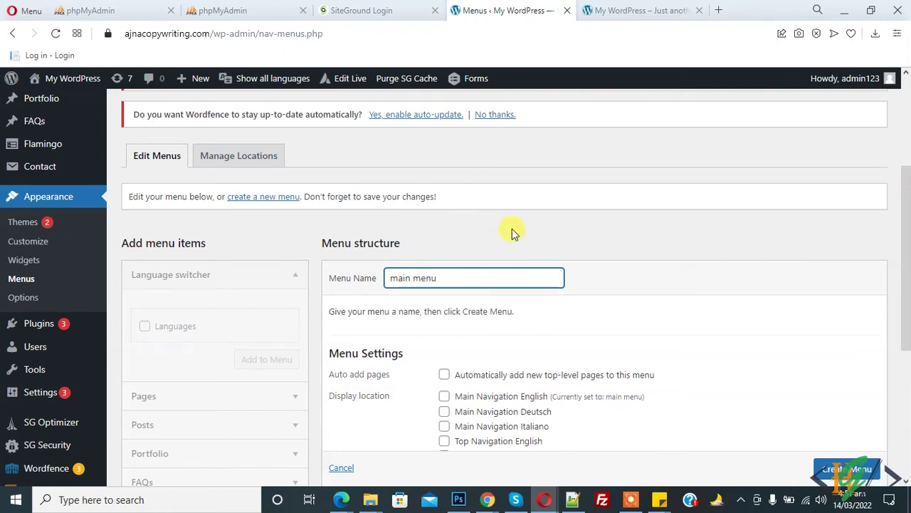
# Extend the new menu's name to "main menu Deutsch", assign it to the Main Navigation Deutsch location and create it.
pyautogui.scroll(-4, 541, 246)
pyautogui.scroll(2, 551, 256)
pyautogui.doubleClick(539, 267)
pyautogui.hotkey('ctrl', 'c')
pyautogui.scroll(1, 466, 210)
pyautogui.click(464, 192)
pyautogui.hotkey('ctrl', 'v')
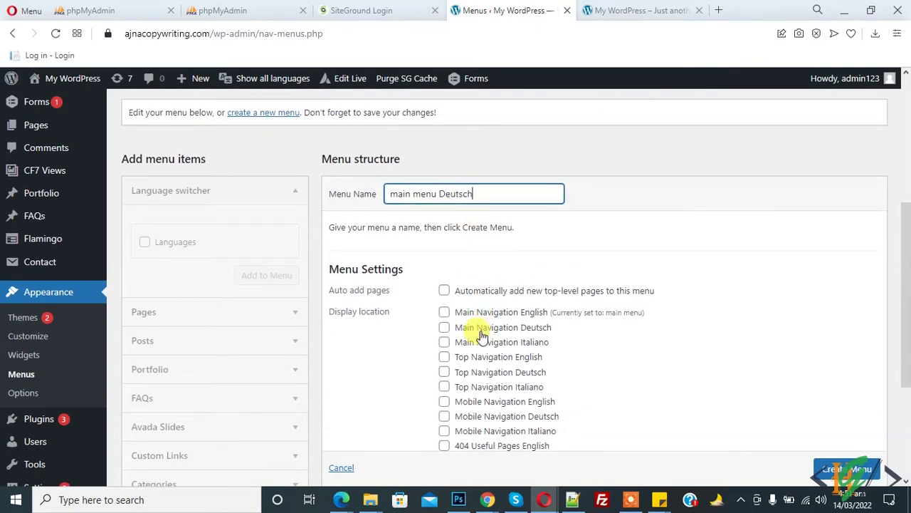
pyautogui.click(444, 328)
pyautogui.click(862, 469)
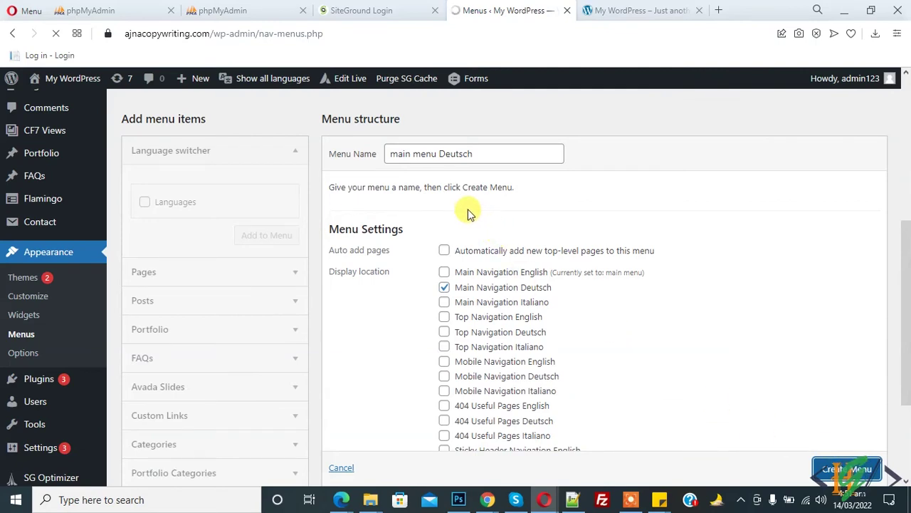
# Filter the admin content by Deutsch while editing the Deutsch menu.
pyautogui.scroll(-5, 378, 203)
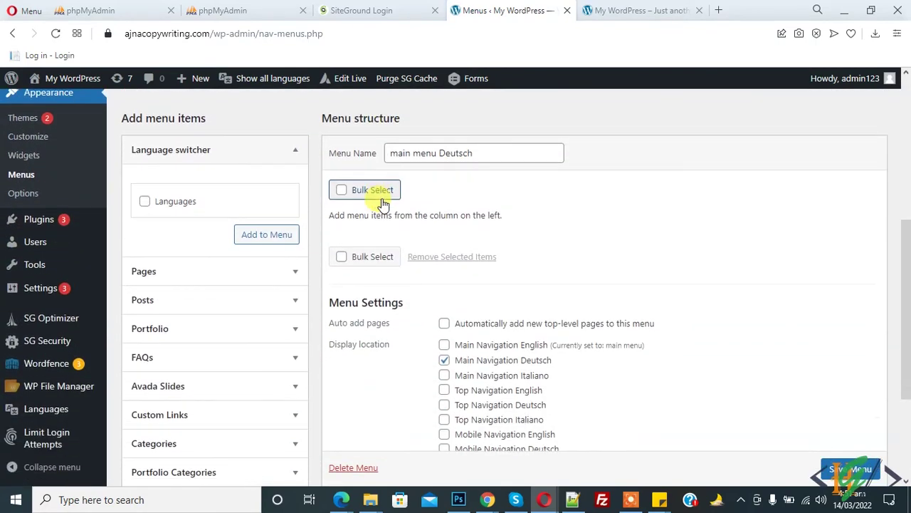
pyautogui.click(160, 275)
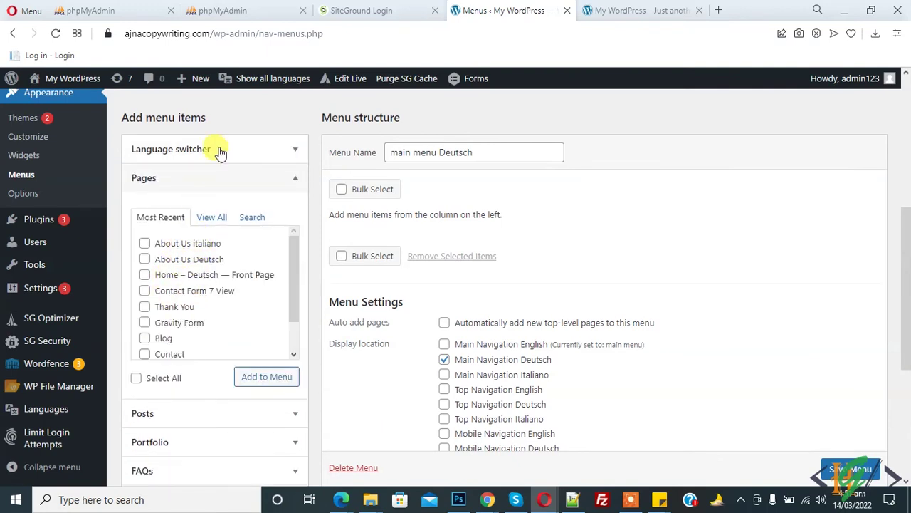
pyautogui.moveTo(269, 87)
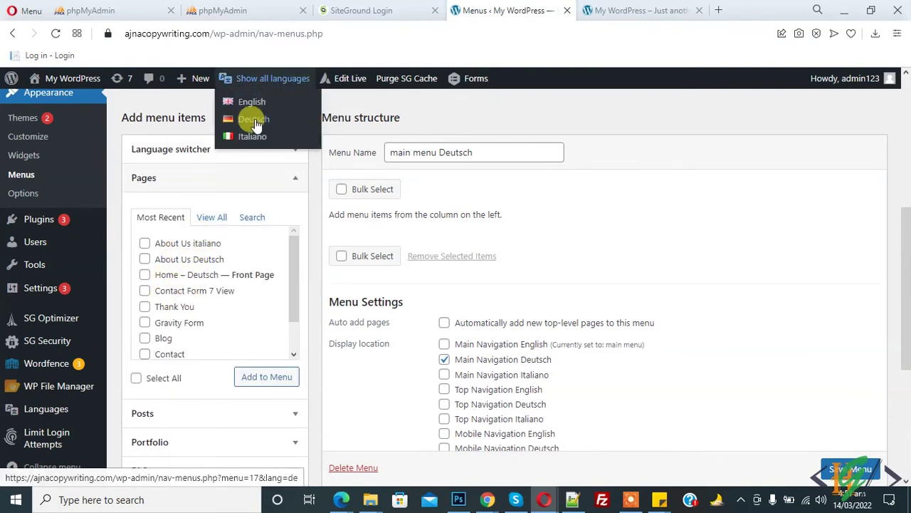
pyautogui.click(254, 119)
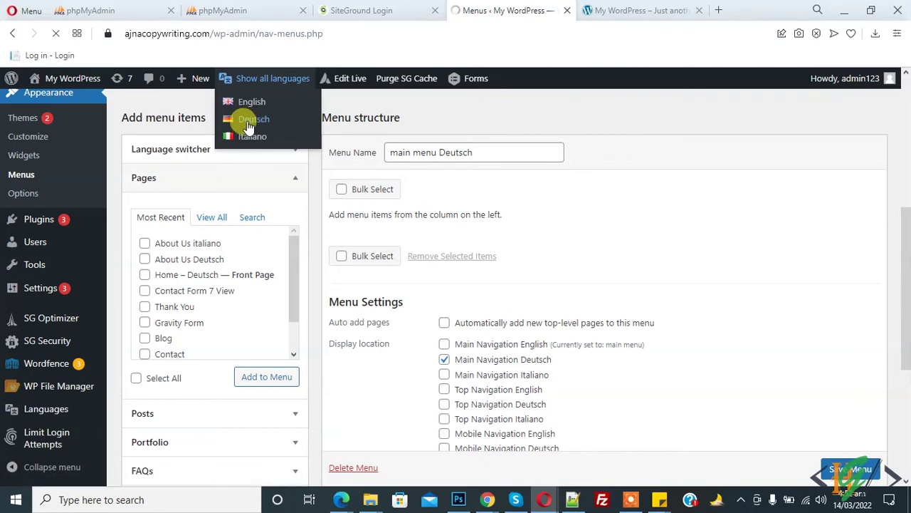
# Add the Home – Deutsch and About Us Deutsch pages to the Deutsch menu, place Home first and save the menu.
pyautogui.scroll(-5, 261, 183)
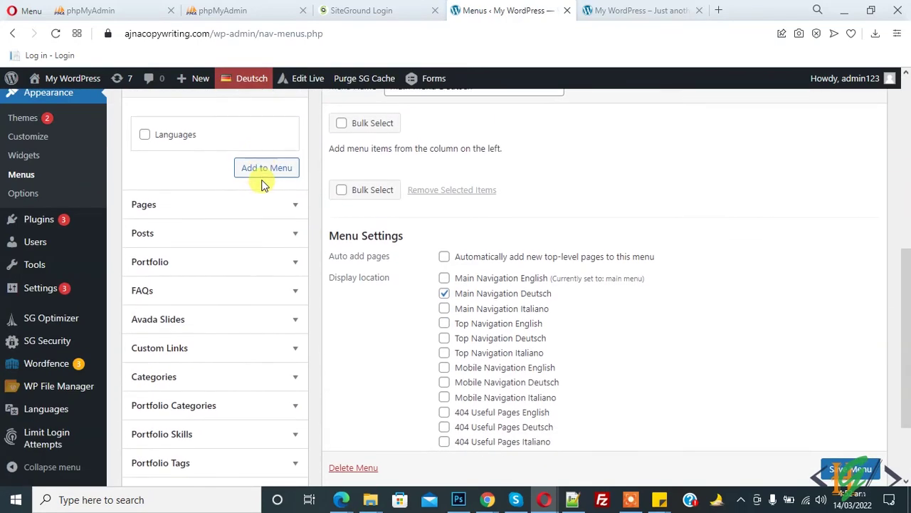
pyautogui.click(173, 271)
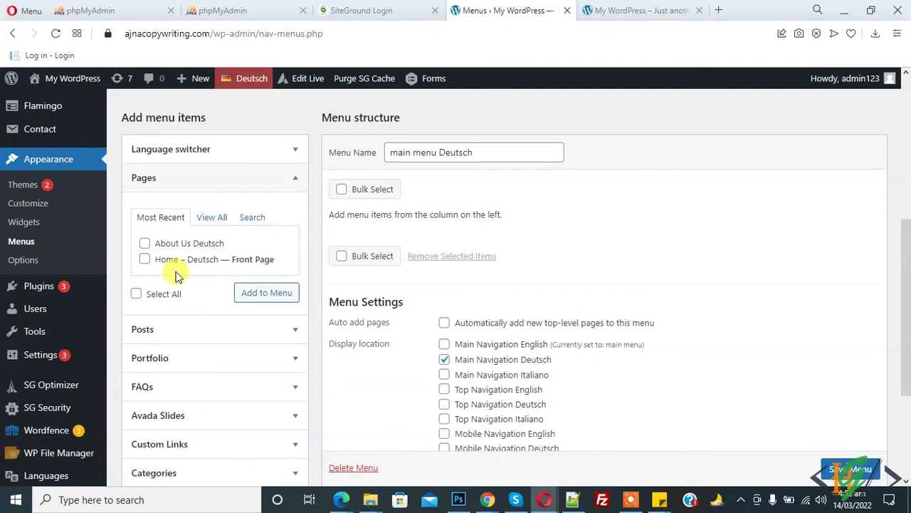
pyautogui.click(144, 259)
pyautogui.click(259, 291)
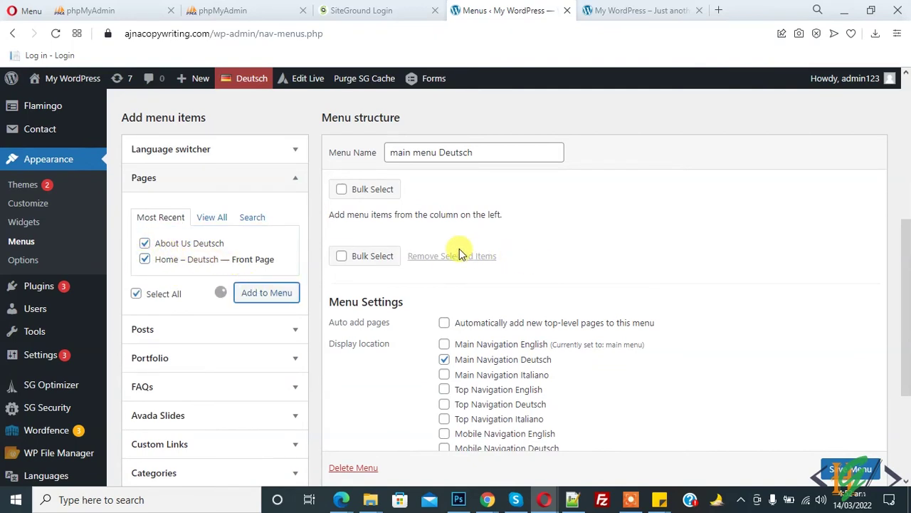
pyautogui.moveTo(413, 284); pyautogui.dragTo(417, 247)
pyautogui.click(833, 456)
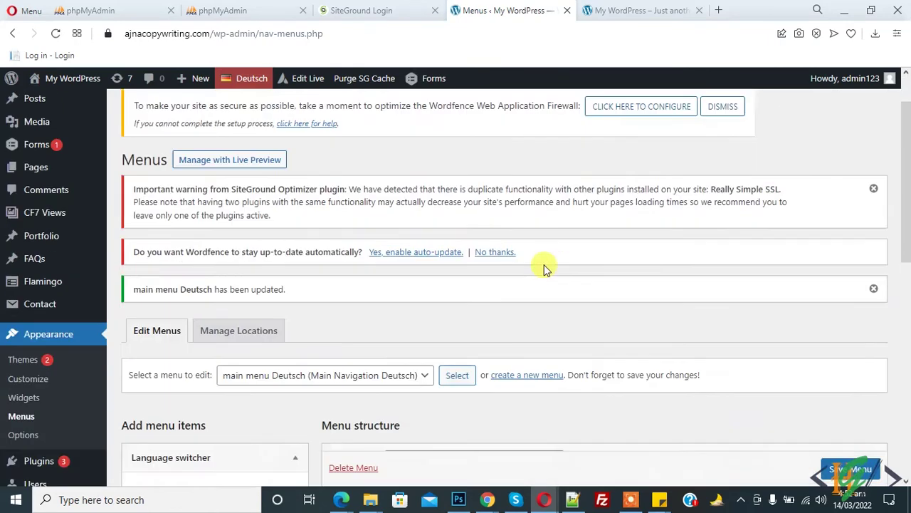
# Switch the admin content language filter from Deutsch to Italiano.
pyautogui.scroll(-2, 543, 269)
pyautogui.moveTo(242, 80)
pyautogui.click(249, 137)
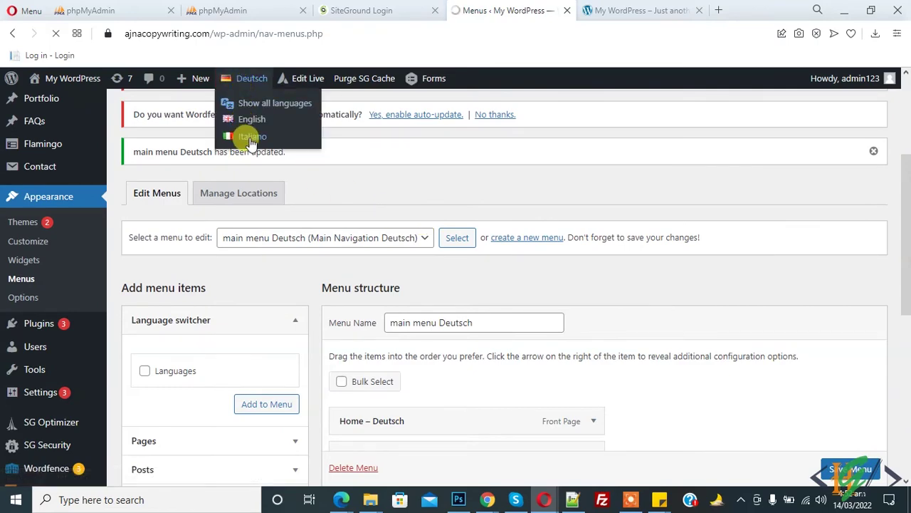
# Start another new menu for the Italiano navigation, entering "main menu" as the first part of its name.
pyautogui.scroll(-4, 494, 153)
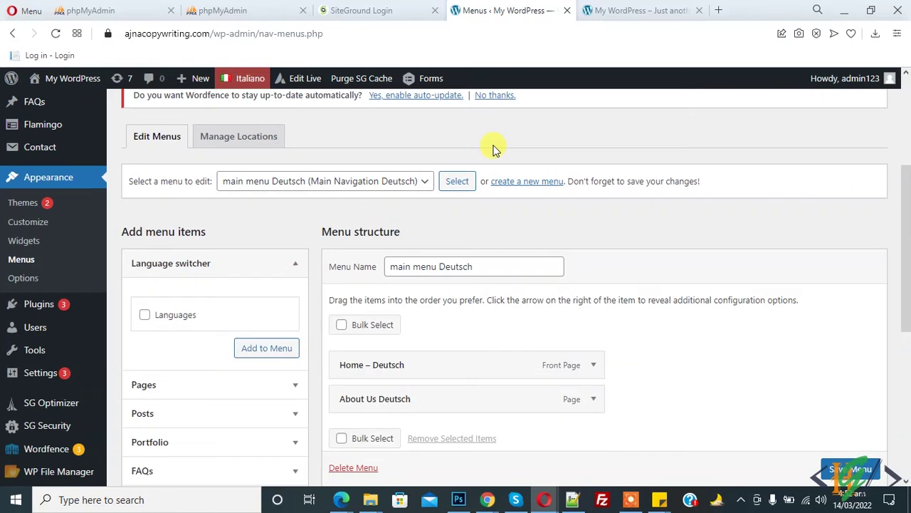
pyautogui.scroll(-3, 357, 164)
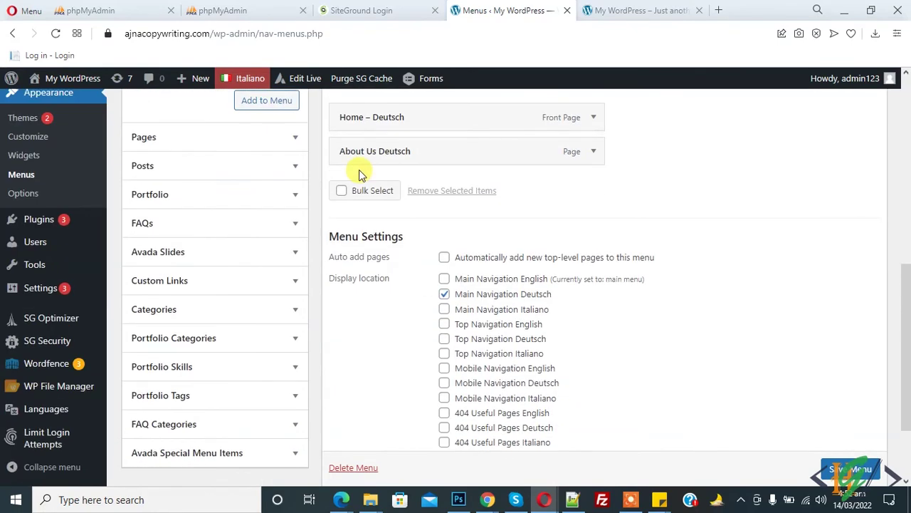
pyautogui.scroll(4, 359, 170)
pyautogui.scroll(-1, 311, 209)
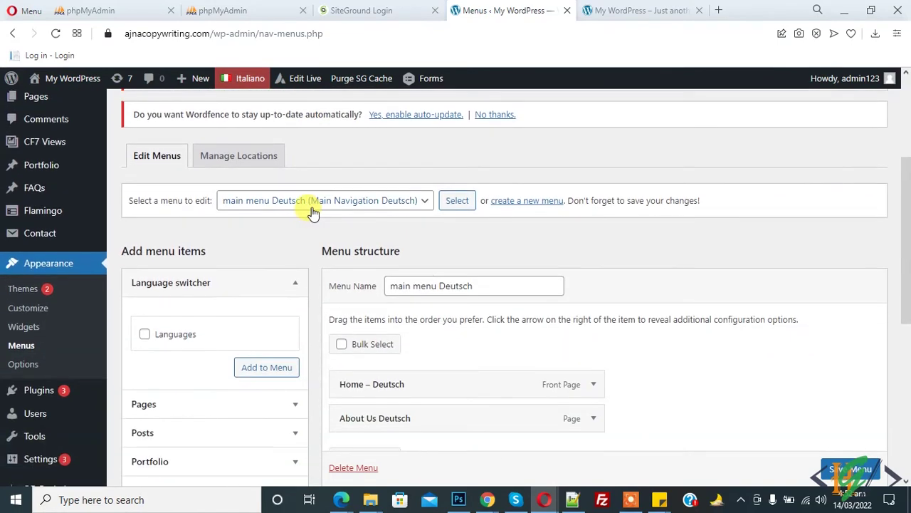
pyautogui.scroll(1, 316, 221)
pyautogui.click(533, 270)
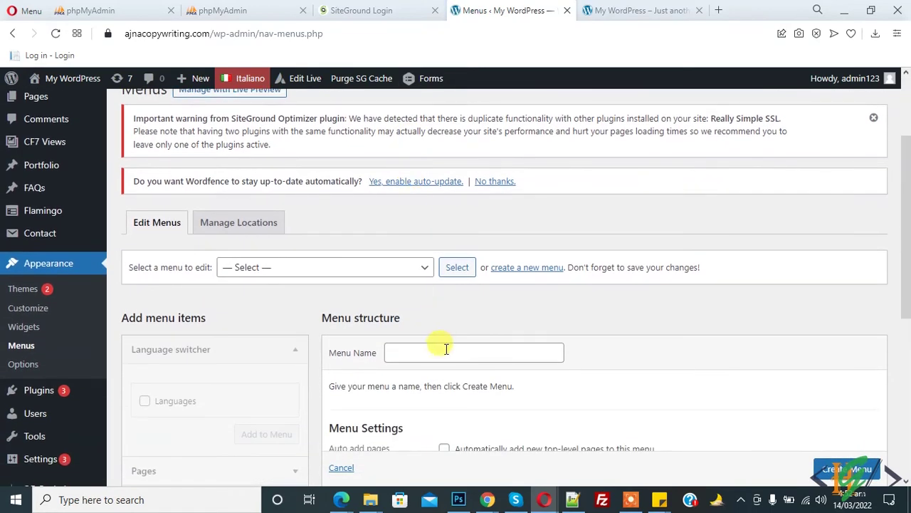
pyautogui.click(444, 349)
pyautogui.click(443, 379)
# Complete the name as "main menu Italiano", assign the menu to the Main Navigation Italiano location and create it.
pyautogui.scroll(-3, 508, 299)
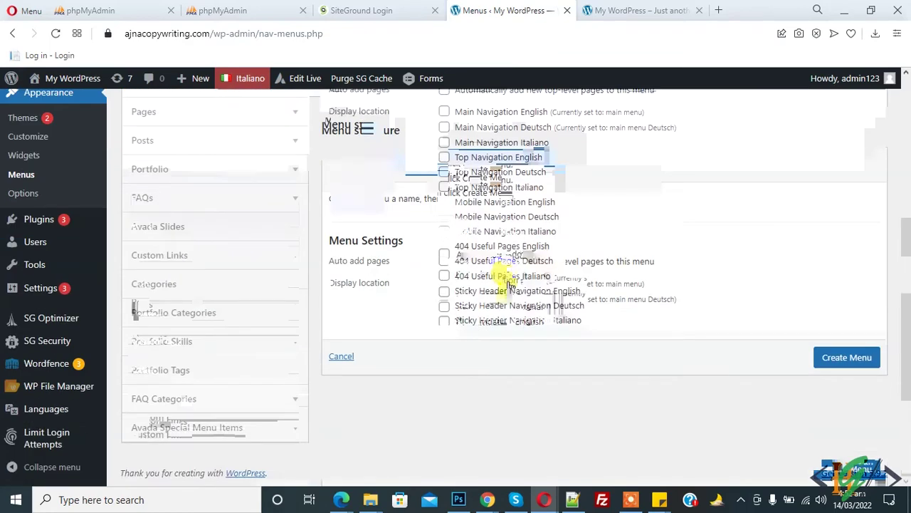
pyautogui.scroll(1, 520, 278)
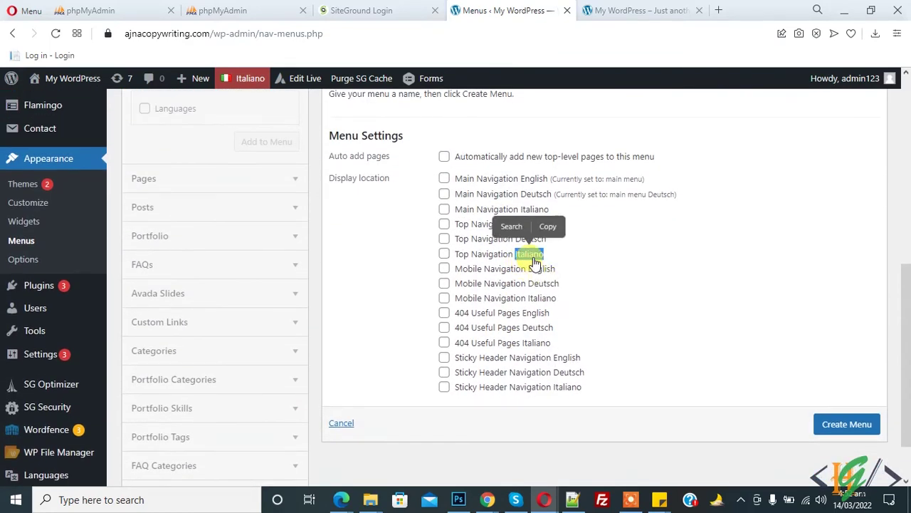
pyautogui.scroll(5, 522, 255)
pyautogui.click(467, 389)
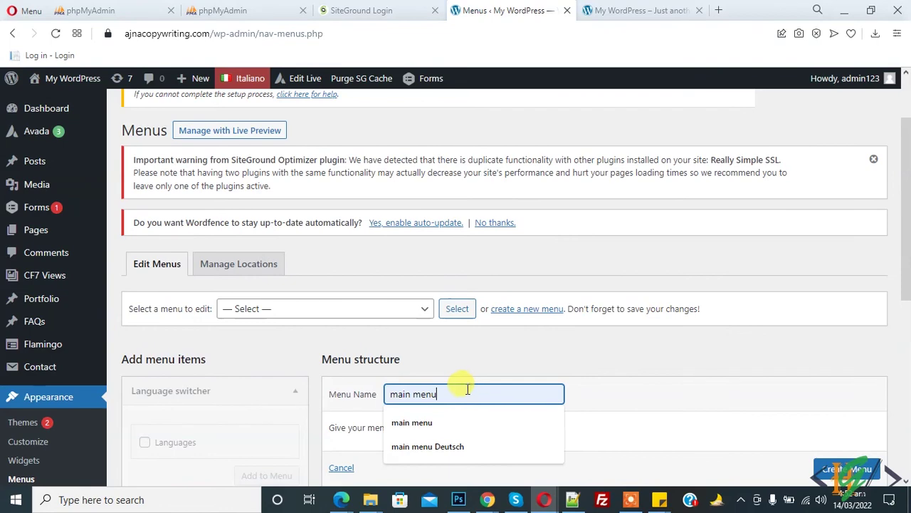
pyautogui.write('Italiano')
pyautogui.scroll(-5, 472, 378)
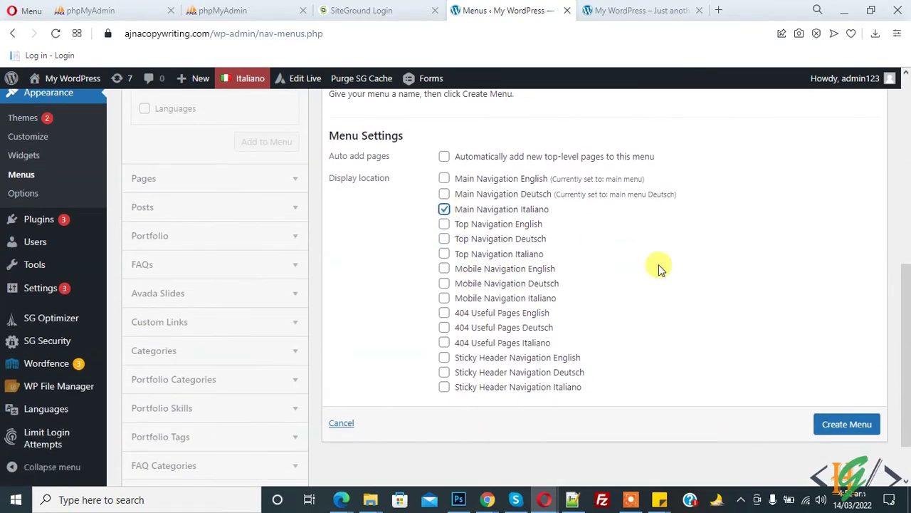
pyautogui.scroll(1, 658, 267)
pyautogui.click(846, 469)
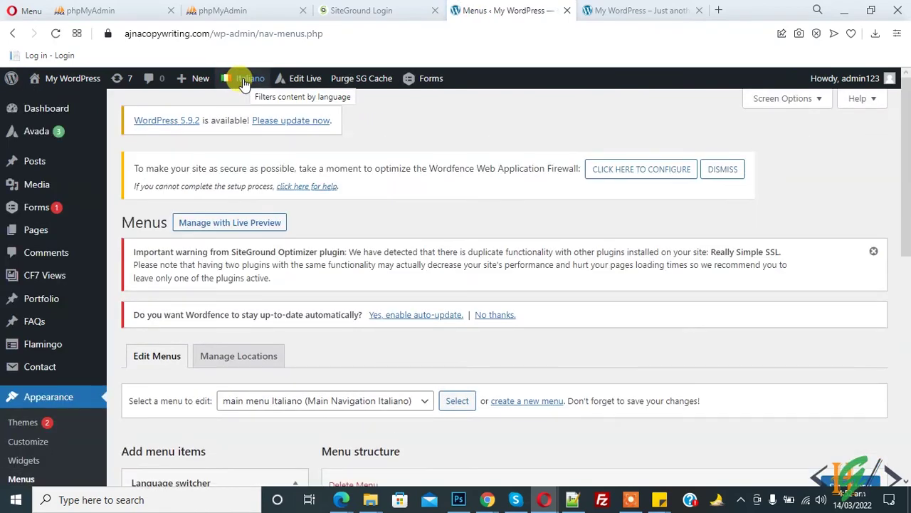
# Add the Home – Italiano and About Us italiano pages to the Italiano menu and save it.
pyautogui.scroll(-6, 346, 178)
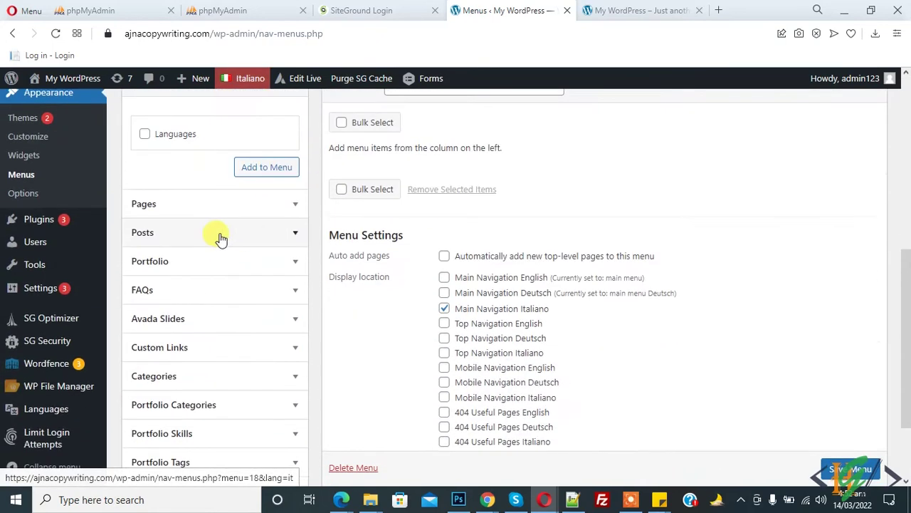
pyautogui.click(178, 205)
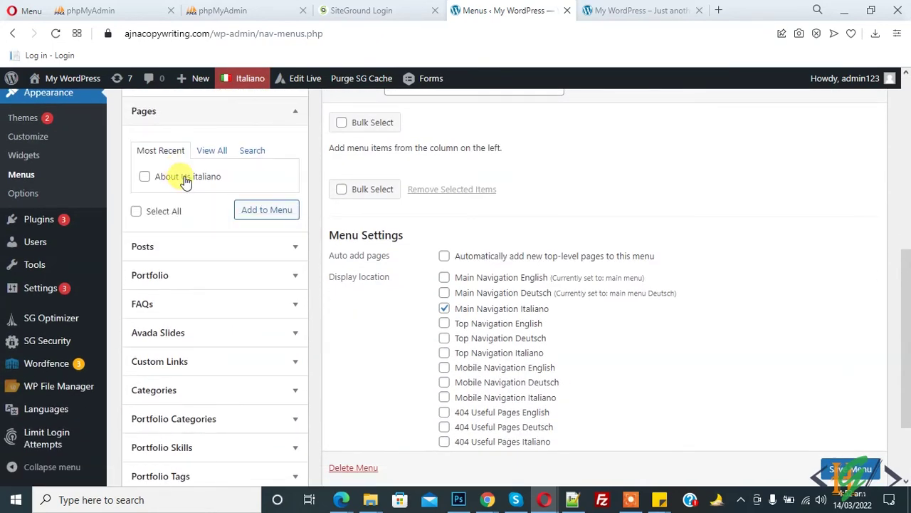
pyautogui.click(212, 150)
pyautogui.click(144, 176)
pyautogui.click(145, 192)
pyautogui.click(266, 226)
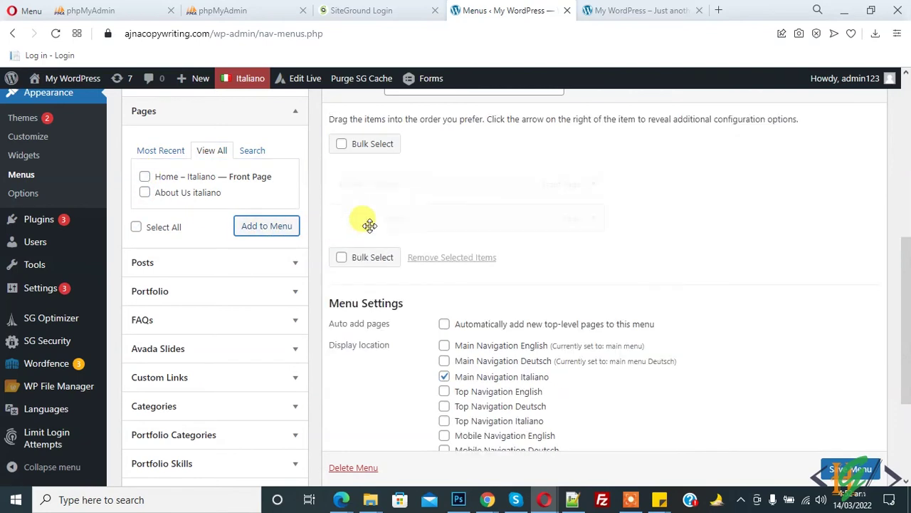
pyautogui.scroll(-1, 851, 469)
pyautogui.click(850, 468)
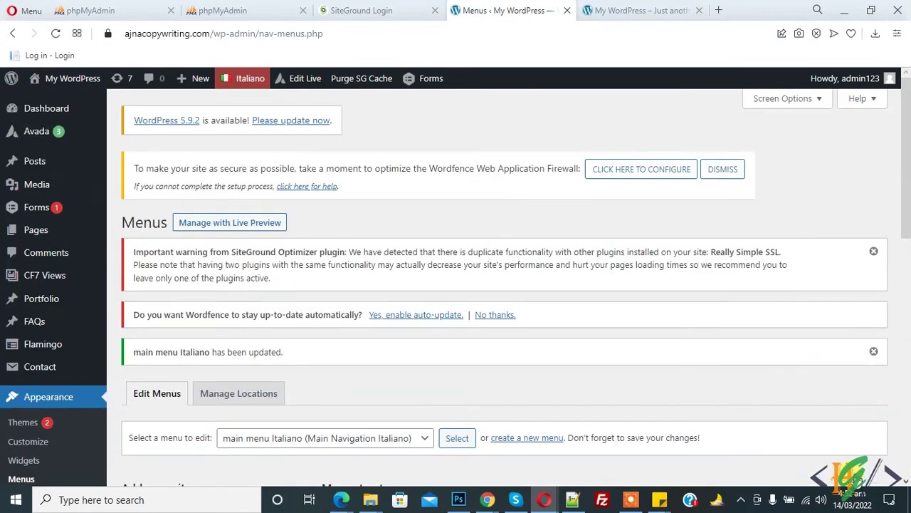
# Review the list of available menus and view the navigation on the site's front end.
pyautogui.scroll(-5, 641, 240)
pyautogui.click(423, 176)
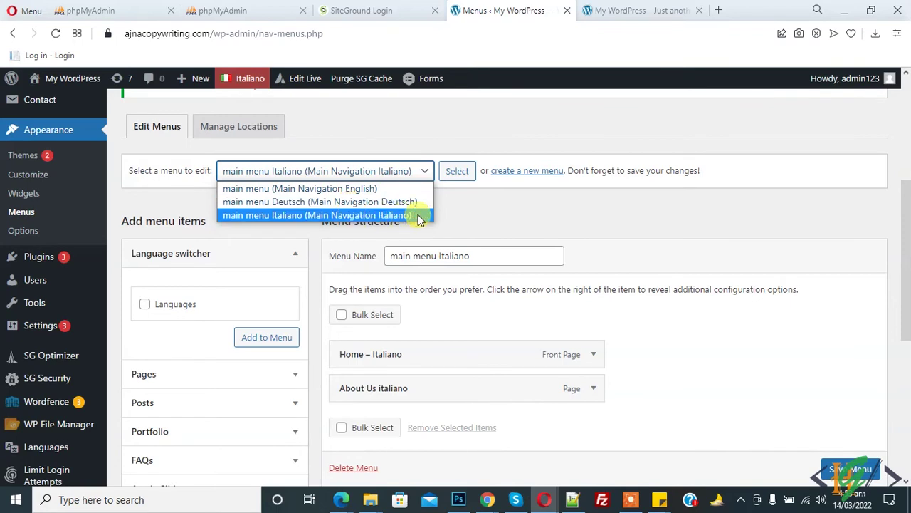
pyautogui.click(570, 220)
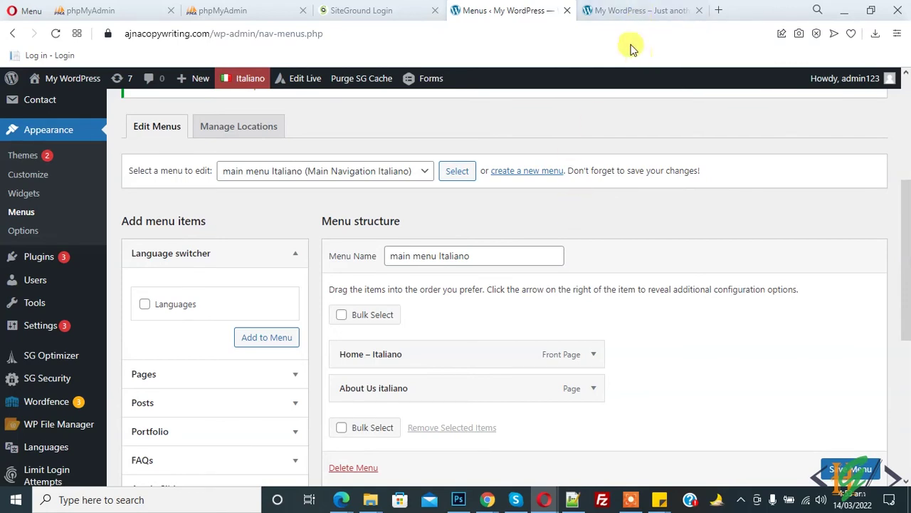
pyautogui.click(625, 10)
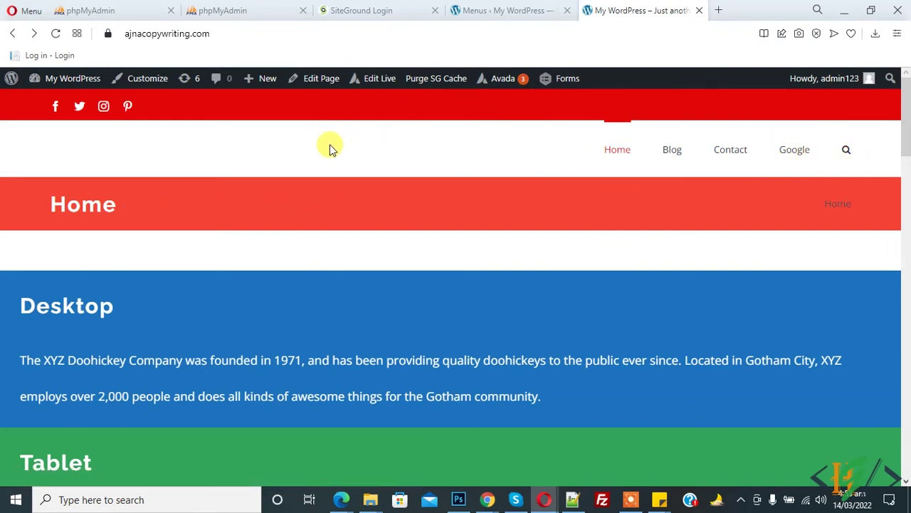
# Return to the menu editor and add the Languages language switcher to the main menu Italiano.
pyautogui.click(506, 10)
pyautogui.scroll(1, 436, 234)
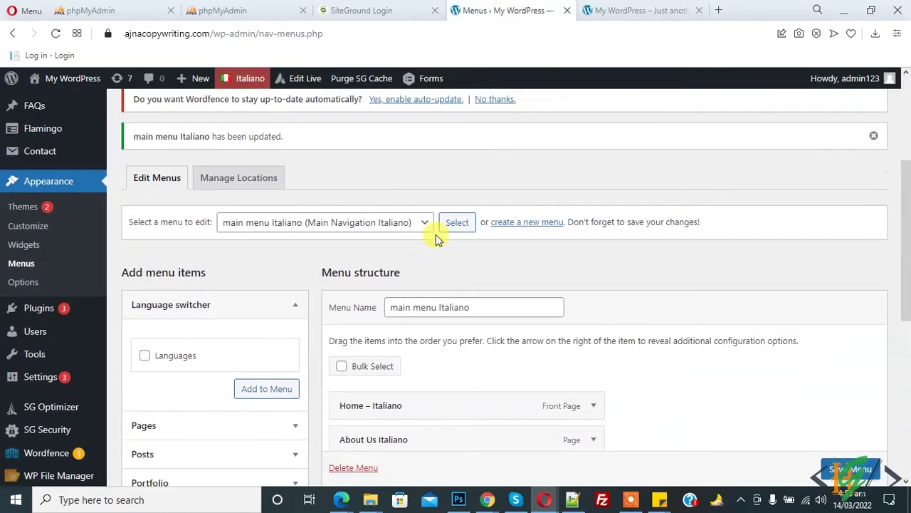
pyautogui.scroll(-3, 427, 235)
pyautogui.scroll(1, 346, 264)
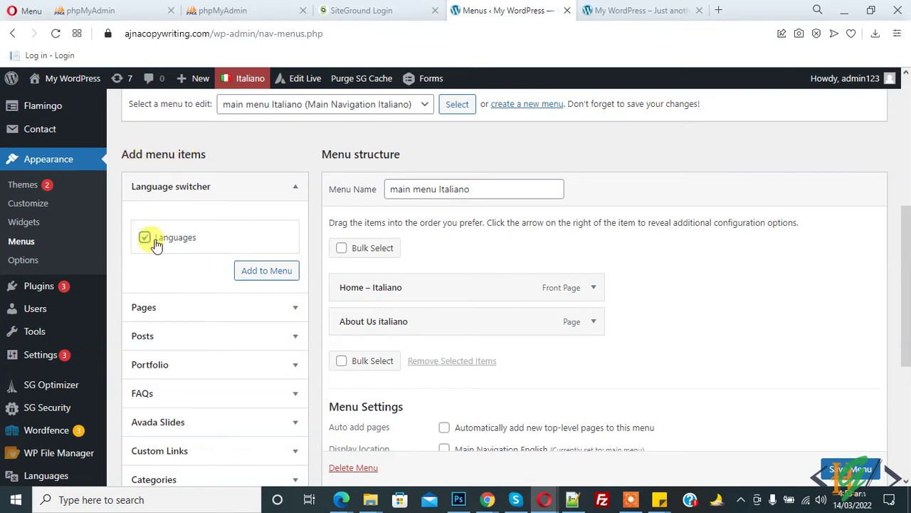
pyautogui.click(257, 275)
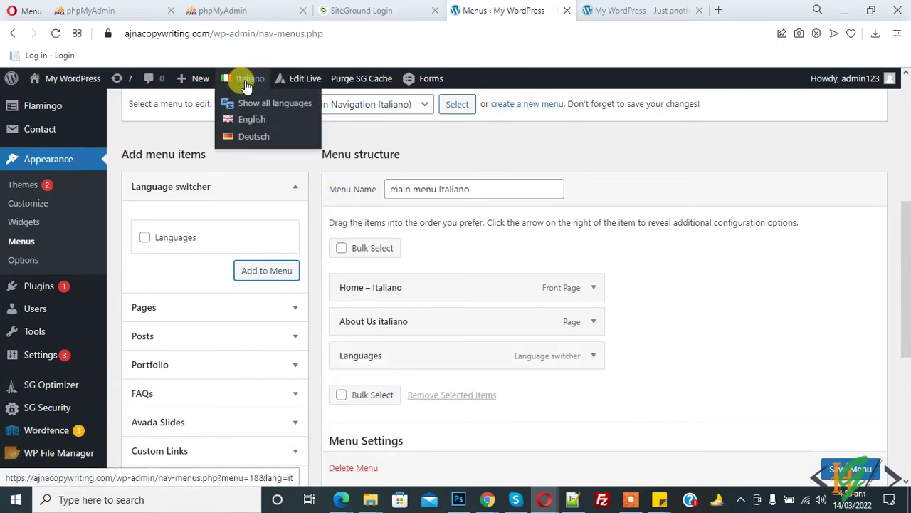
# Set the Italiano menu's language switcher to display as a dropdown with flags and hide the current language, and save the menu.
pyautogui.scroll(-2, 417, 221)
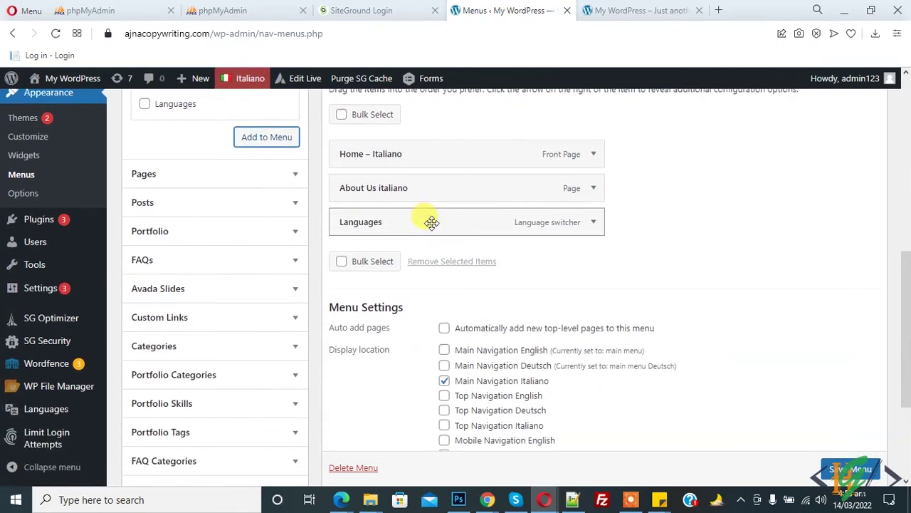
pyautogui.click(594, 228)
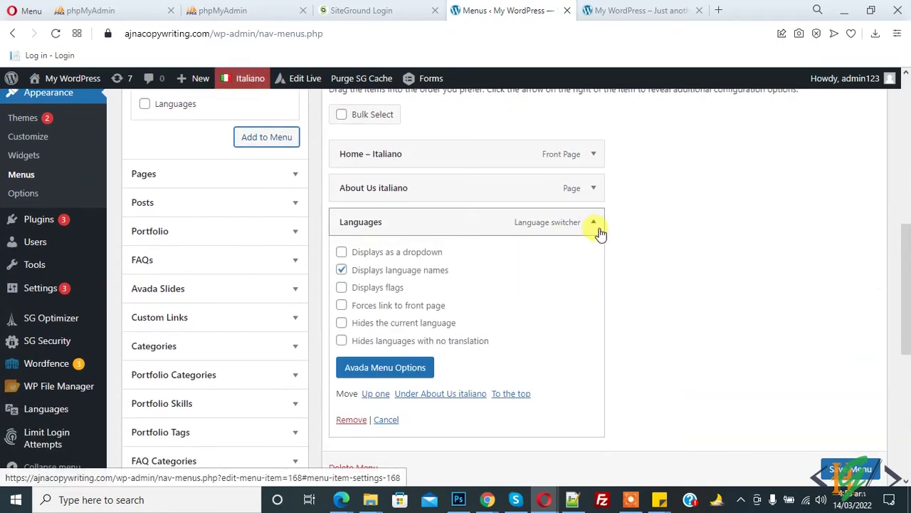
pyautogui.click(342, 253)
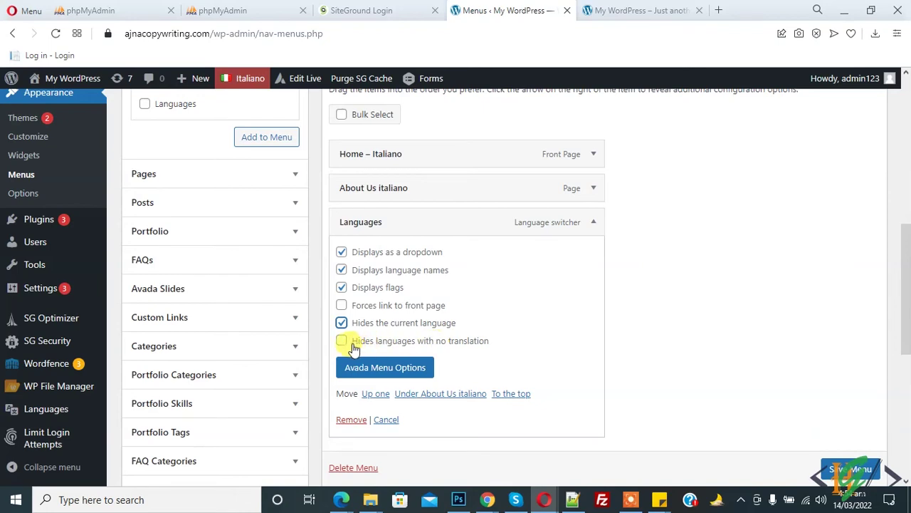
pyautogui.click(847, 468)
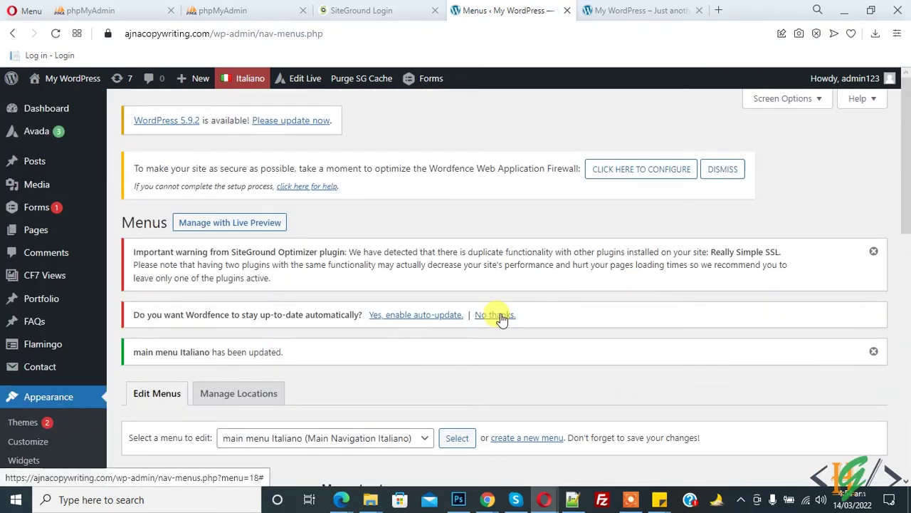
# Select main menu Deutsch for editing and add the Languages language switcher to it.
pyautogui.scroll(-3, 475, 298)
pyautogui.click(380, 241)
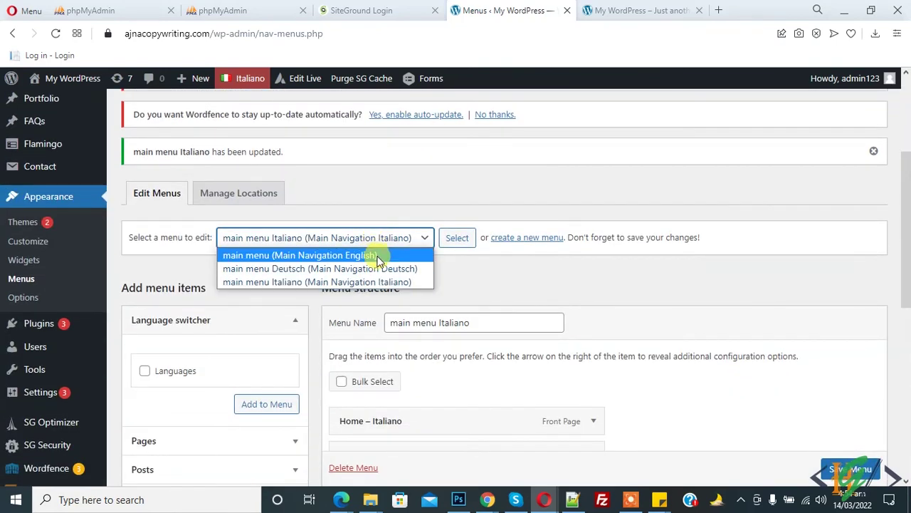
pyautogui.click(377, 266)
pyautogui.click(456, 241)
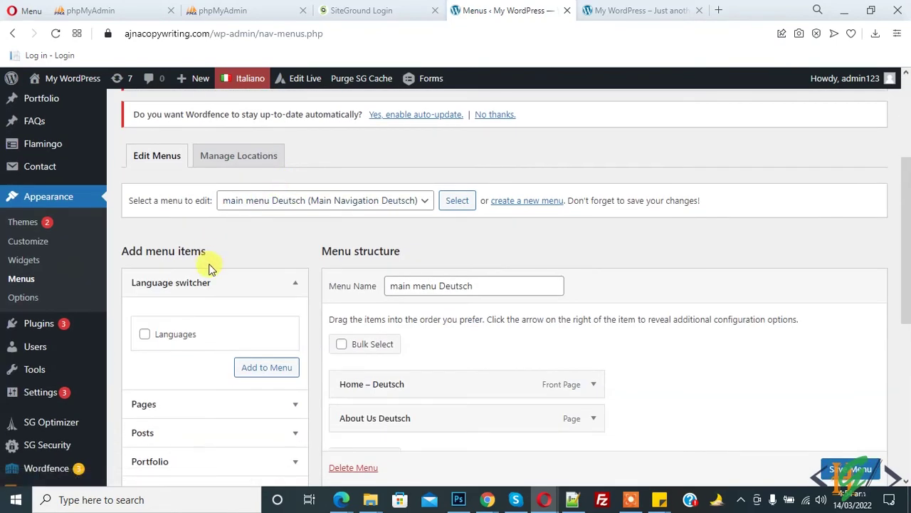
pyautogui.click(183, 338)
pyautogui.click(266, 367)
pyautogui.scroll(-3, 513, 270)
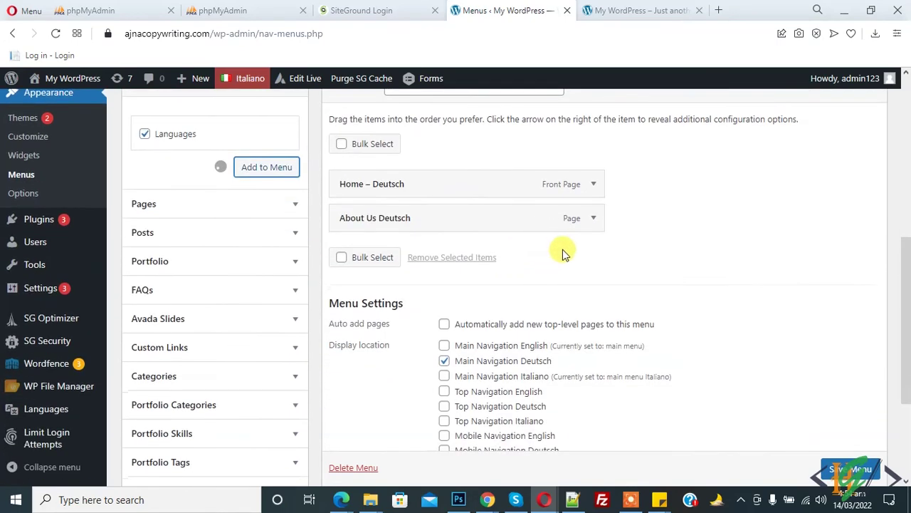
# Set the Deutsch switcher to display as a dropdown with flags, hiding the current language and languages with no translation, and save the menu.
pyautogui.click(593, 252)
pyautogui.scroll(-2, 444, 183)
pyautogui.click(366, 148)
pyautogui.click(368, 187)
pyautogui.click(388, 220)
pyautogui.click(388, 237)
pyautogui.scroll(-1, 498, 271)
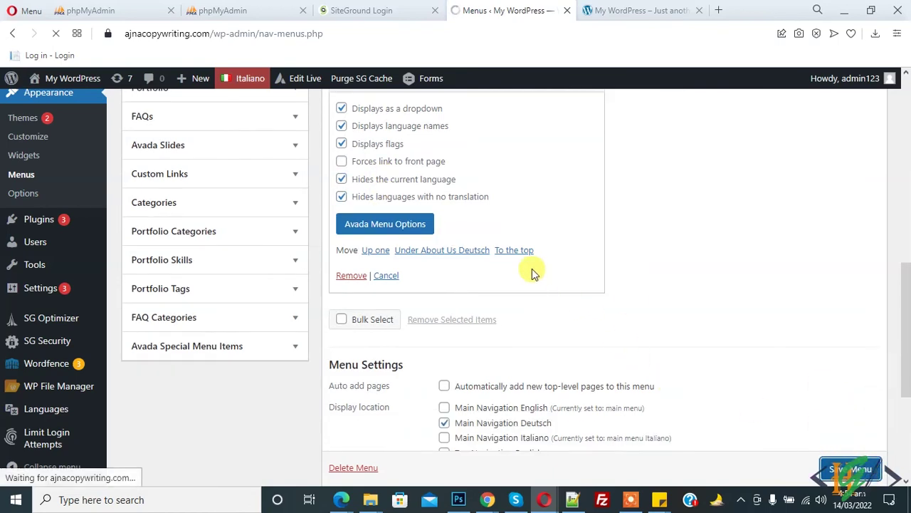
# Select the main menu assigned to Main Navigation English and add the Languages language switcher to it.
pyautogui.scroll(5, 532, 269)
pyautogui.scroll(-3, 363, 319)
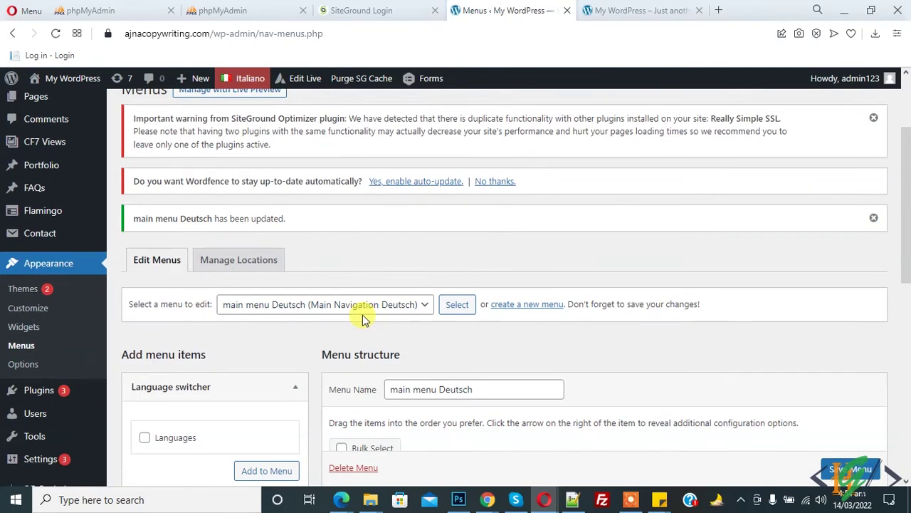
pyautogui.click(361, 305)
pyautogui.click(358, 320)
pyautogui.click(456, 304)
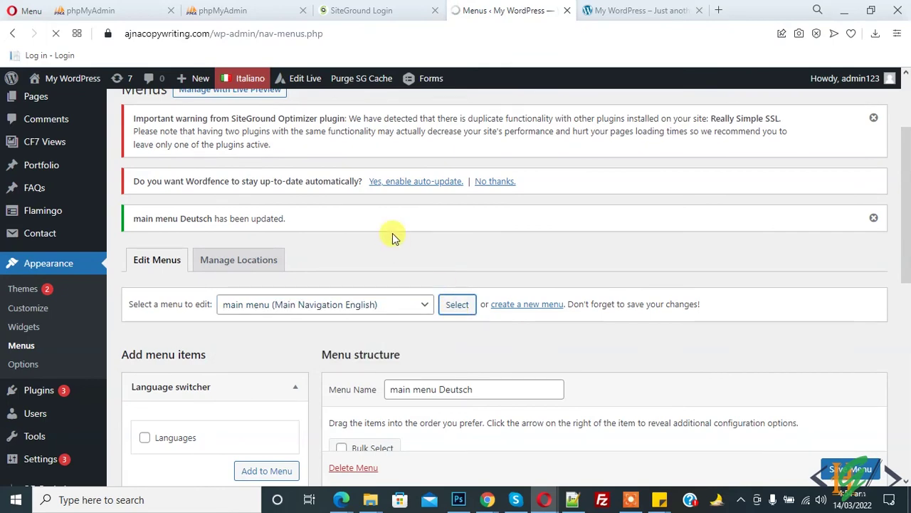
pyautogui.scroll(-3, 389, 177)
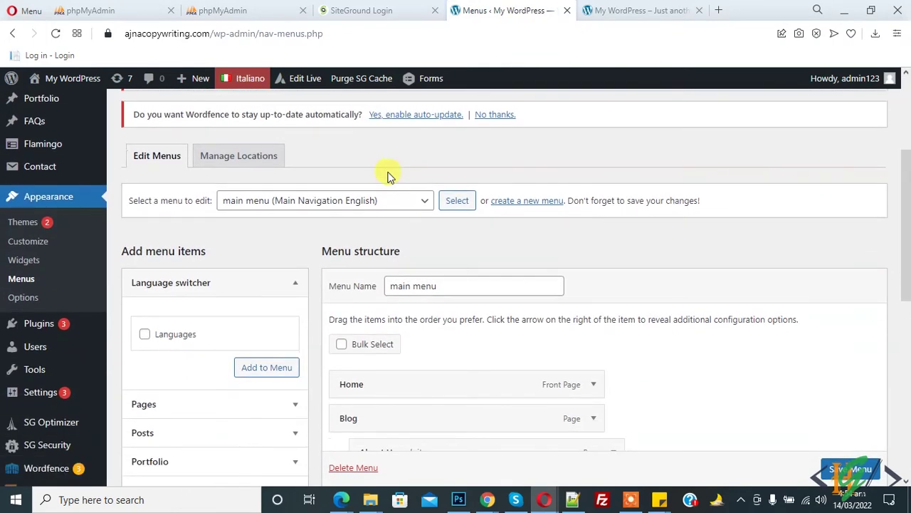
pyautogui.scroll(-1, 320, 214)
pyautogui.click(178, 266)
pyautogui.click(282, 302)
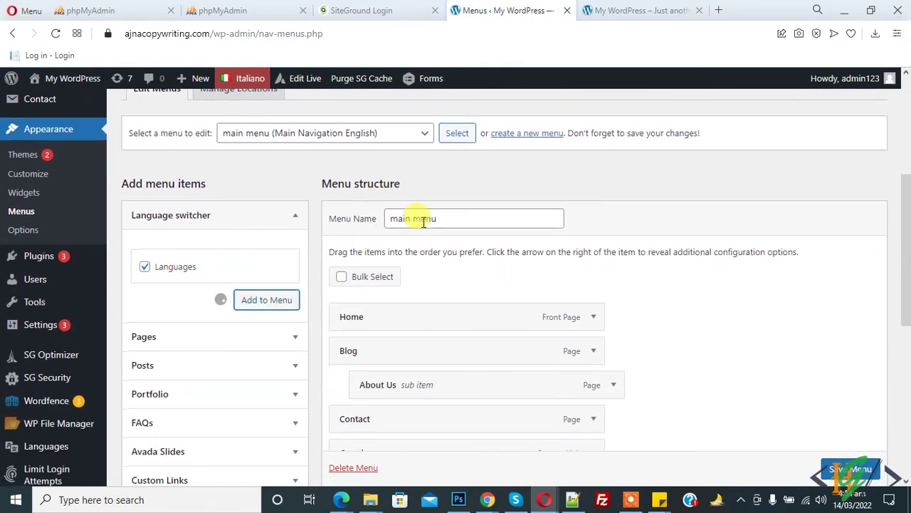
# Set the English menu's switcher to display as a dropdown with flags, hiding the current language and languages with no translation, and save.
pyautogui.scroll(-4, 424, 222)
pyautogui.click(593, 221)
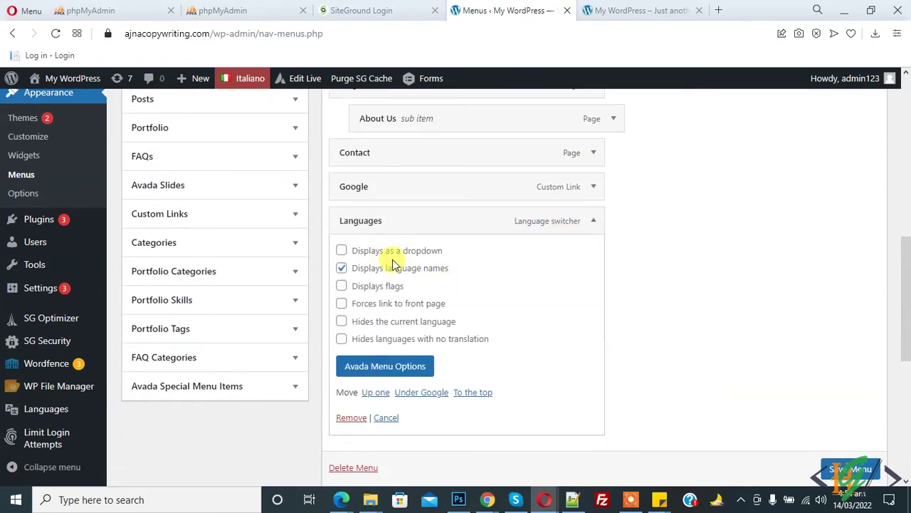
pyautogui.click(381, 286)
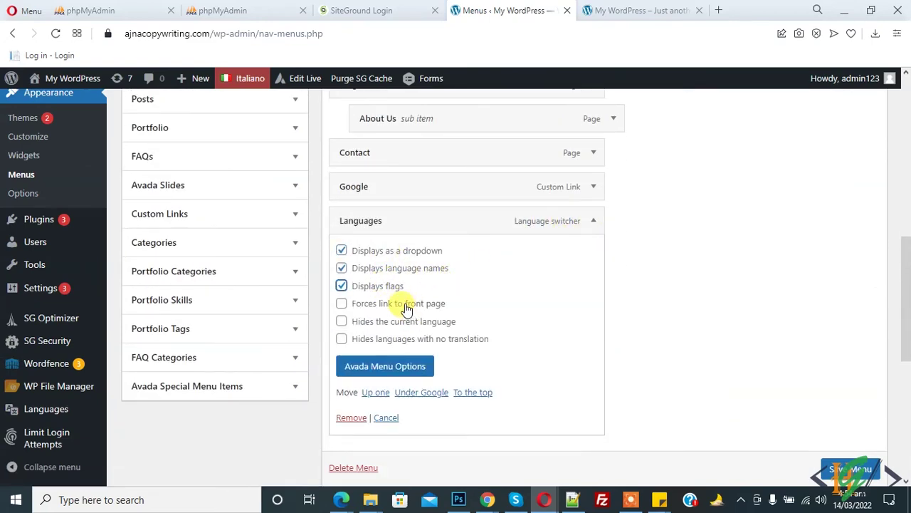
pyautogui.click(407, 306)
pyautogui.click(406, 321)
pyautogui.click(421, 339)
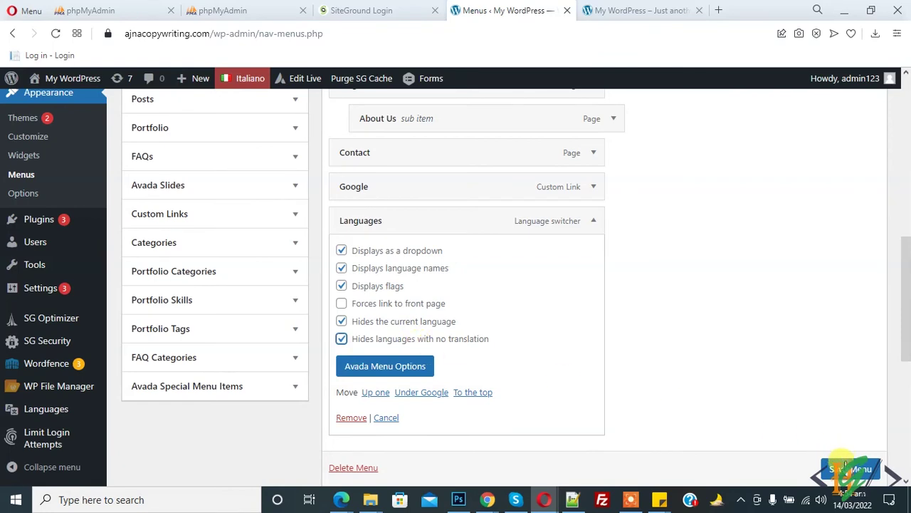
pyautogui.scroll(-1, 844, 466)
pyautogui.click(843, 467)
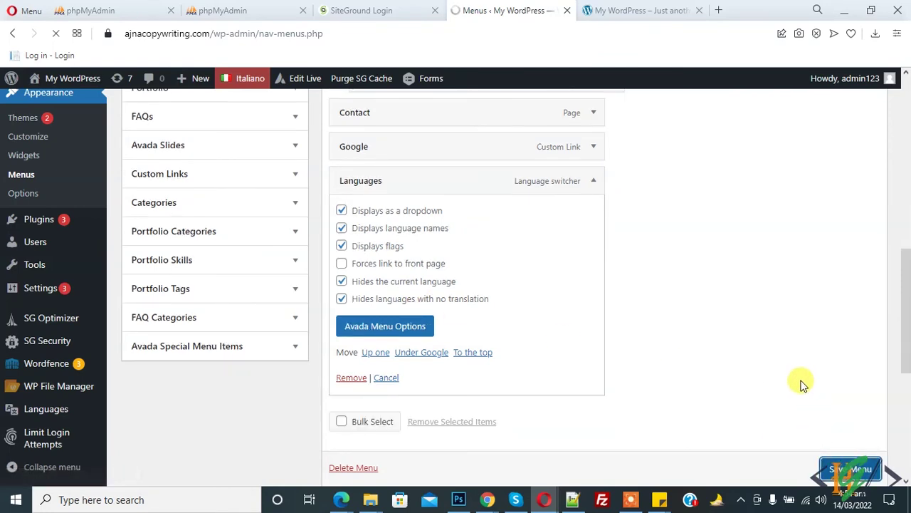
# Switch the admin content language filter from Italiano to English.
pyautogui.scroll(-2, 803, 329)
pyautogui.scroll(-3, 416, 166)
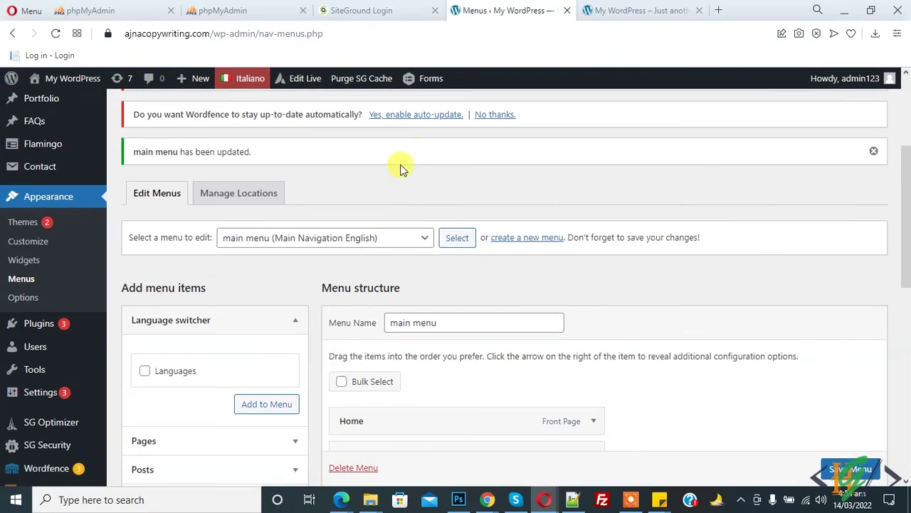
pyautogui.moveTo(246, 80)
pyautogui.click(238, 117)
pyautogui.scroll(-5, 478, 163)
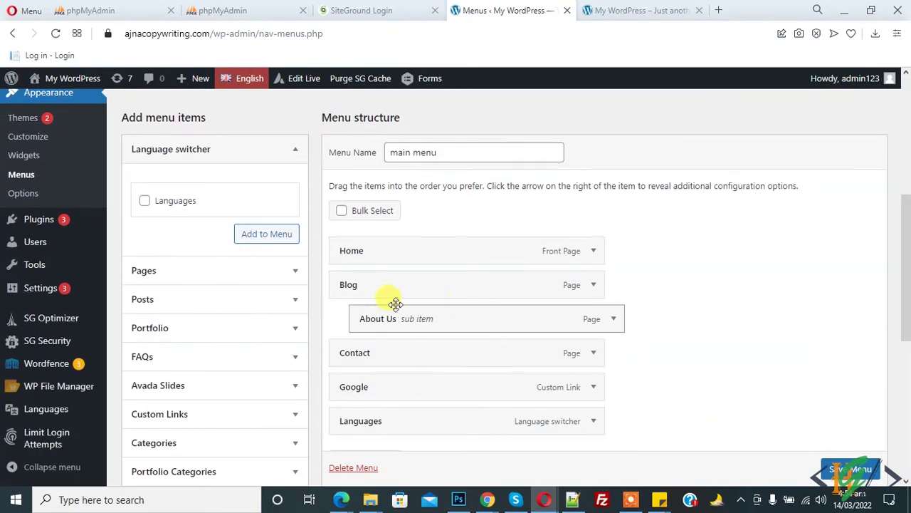
# Add the About Us page to the English main menu and place it directly after Home.
pyautogui.click(195, 273)
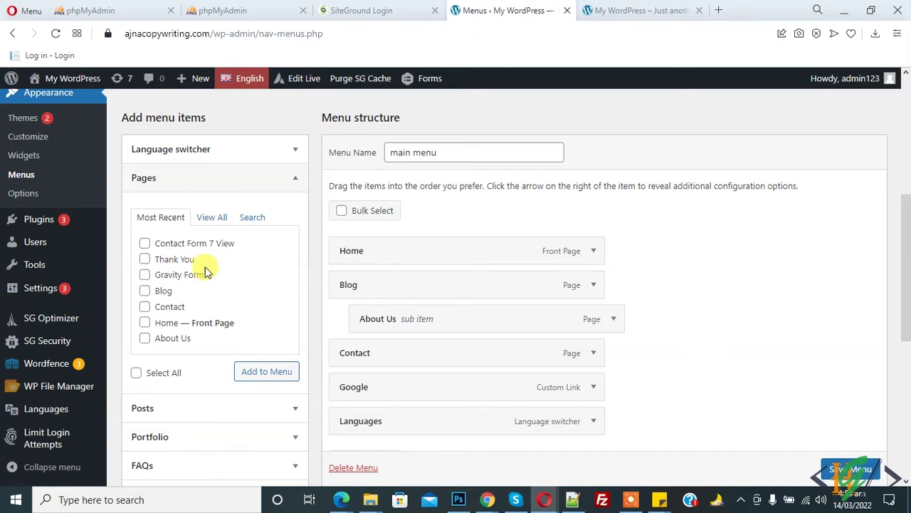
pyautogui.scroll(-1, 199, 276)
pyautogui.click(174, 271)
pyautogui.click(246, 304)
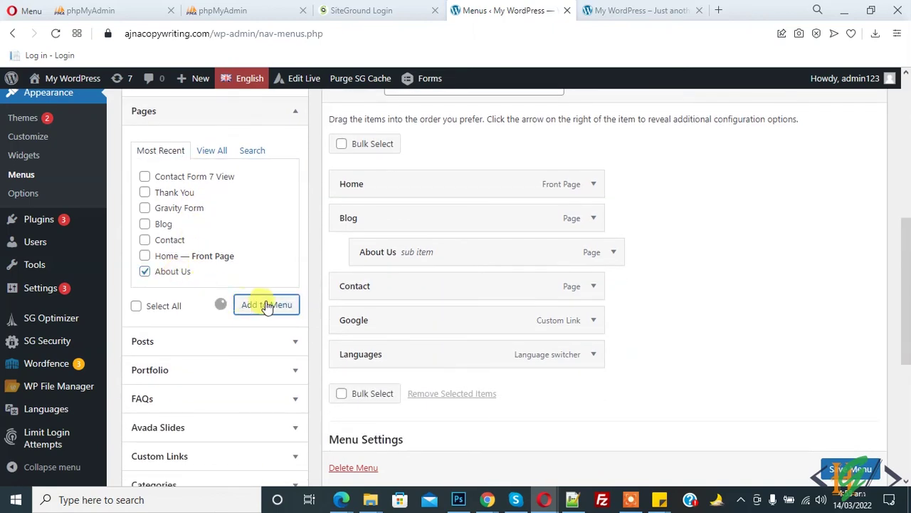
pyautogui.scroll(-1, 556, 277)
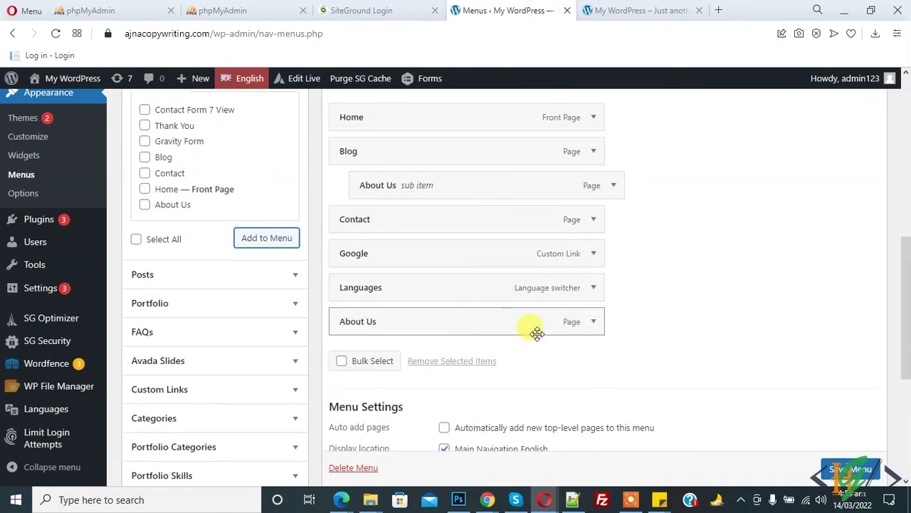
pyautogui.moveTo(540, 319); pyautogui.dragTo(549, 139)
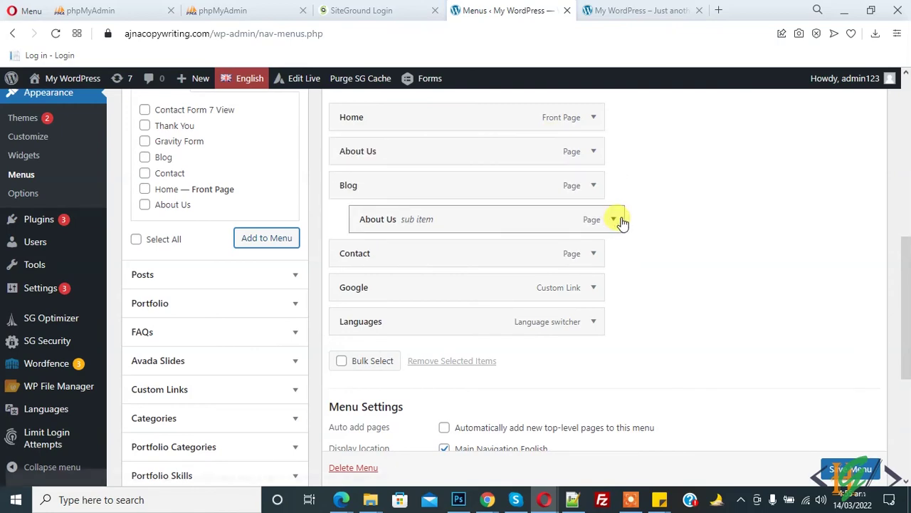
# Remove the About Us sub-item under Blog from the English main menu and save the menu.
pyautogui.click(613, 222)
pyautogui.scroll(-1, 460, 377)
pyautogui.click(376, 422)
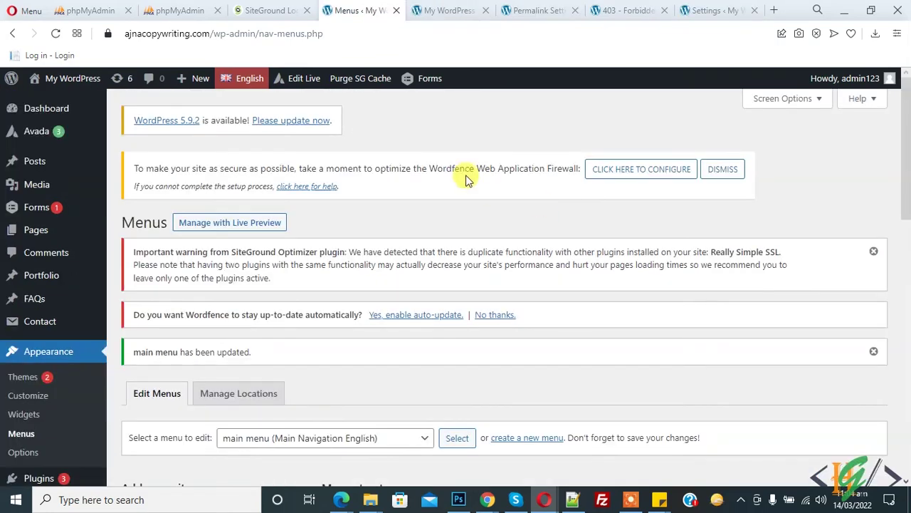
# Open the list of all pages, set the content filter to show all languages and review the pages' translation columns.
pyautogui.scroll(-3, 466, 174)
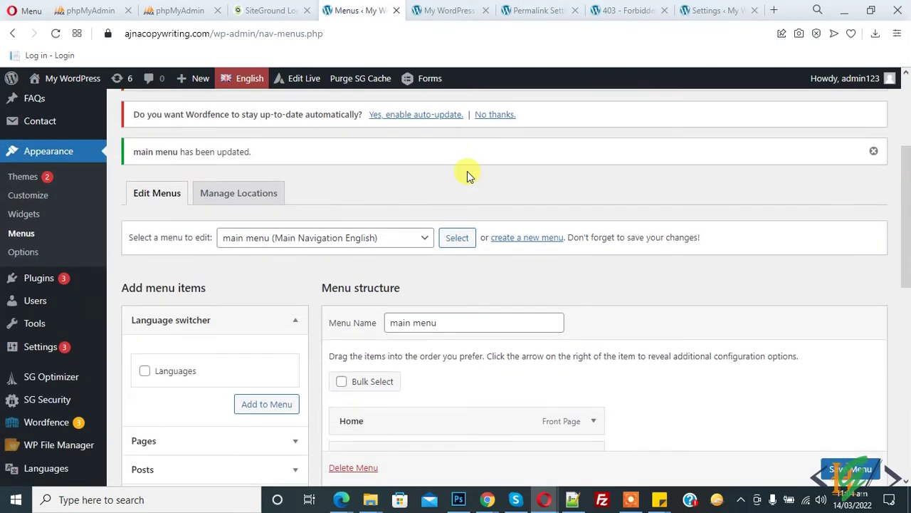
pyautogui.scroll(2, 575, 192)
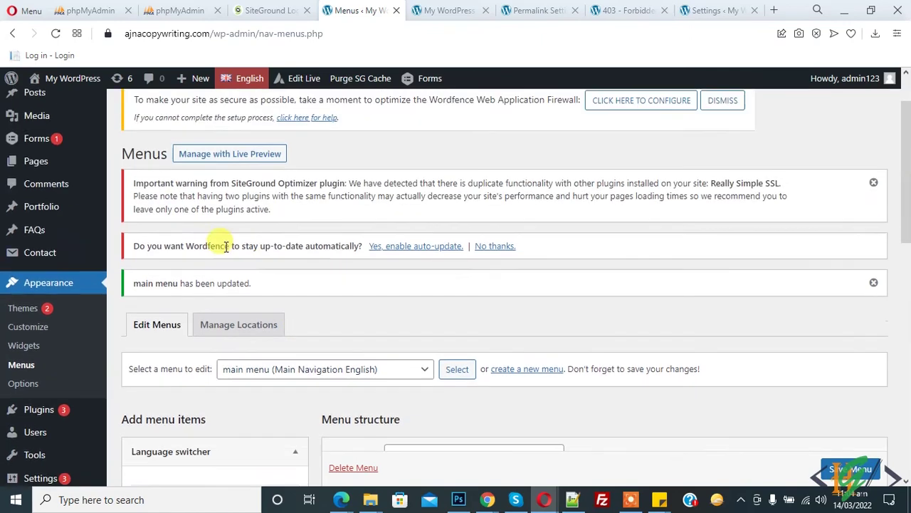
pyautogui.click(23, 163)
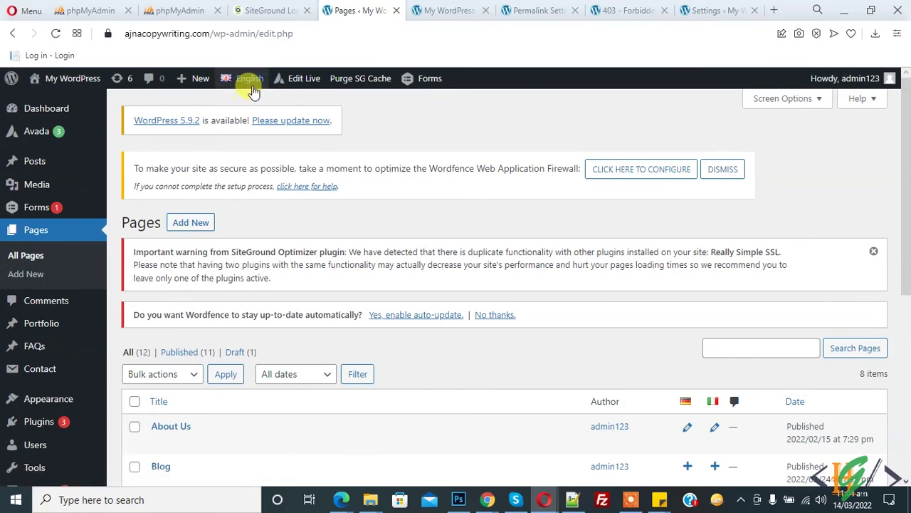
pyautogui.moveTo(241, 82)
pyautogui.click(252, 102)
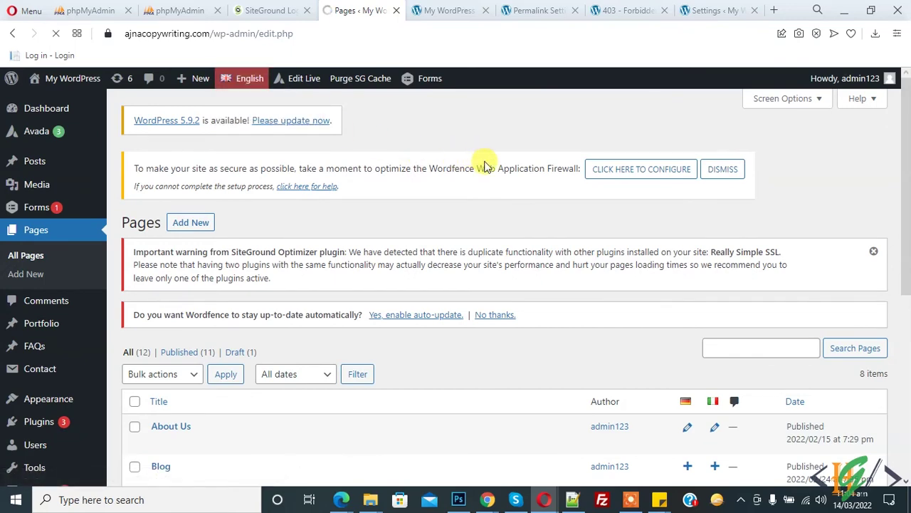
pyautogui.scroll(-5, 456, 146)
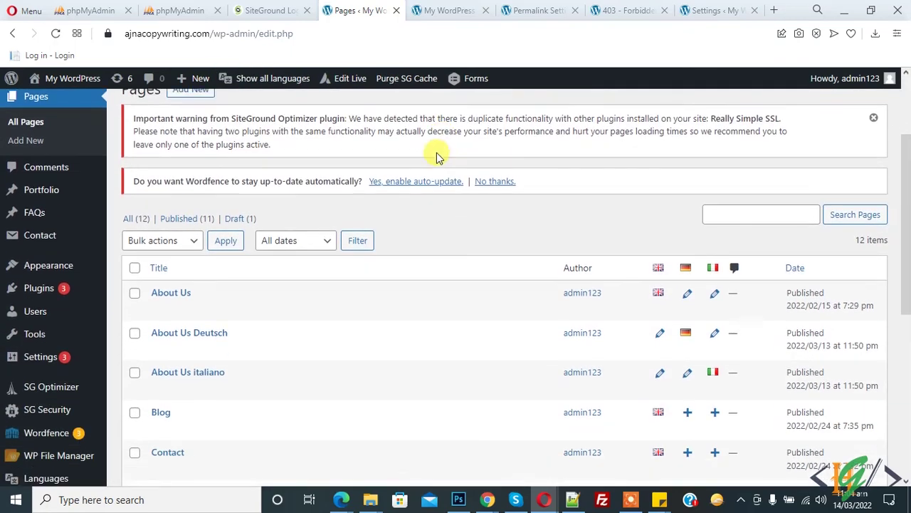
pyautogui.scroll(2, 420, 192)
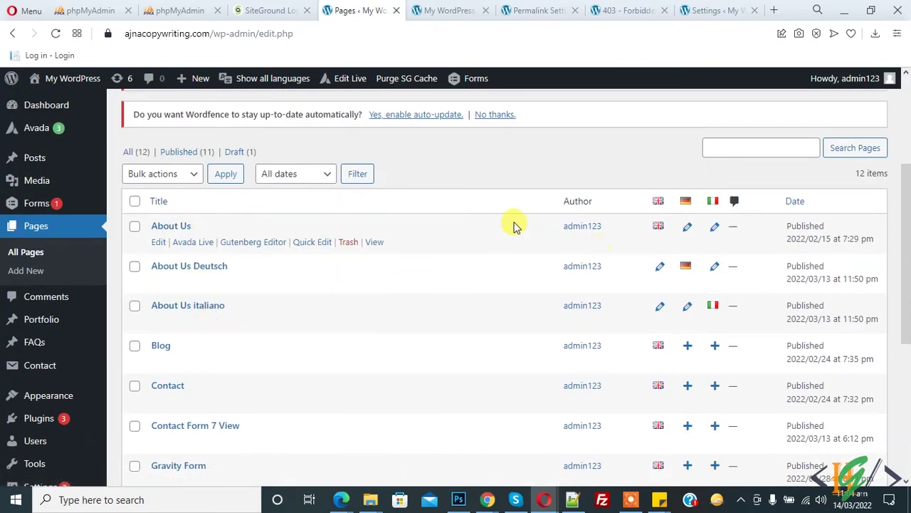
# Open the live view of the English Home page in a new browser tab and switch to that tab.
pyautogui.scroll(-5, 380, 285)
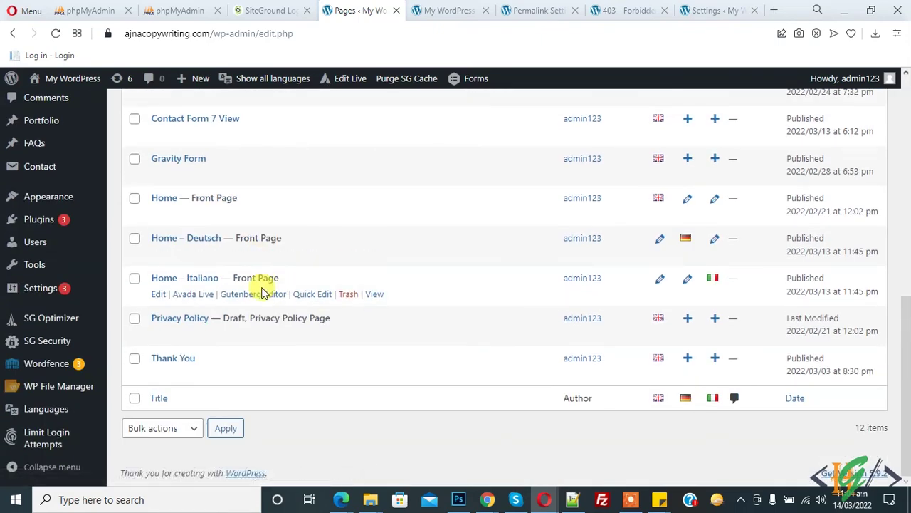
pyautogui.scroll(3, 433, 264)
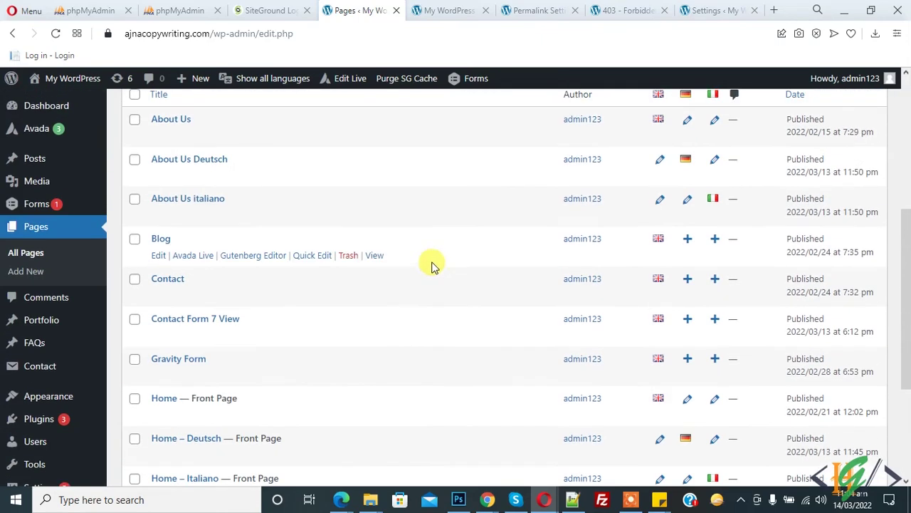
pyautogui.scroll(-2, 308, 244)
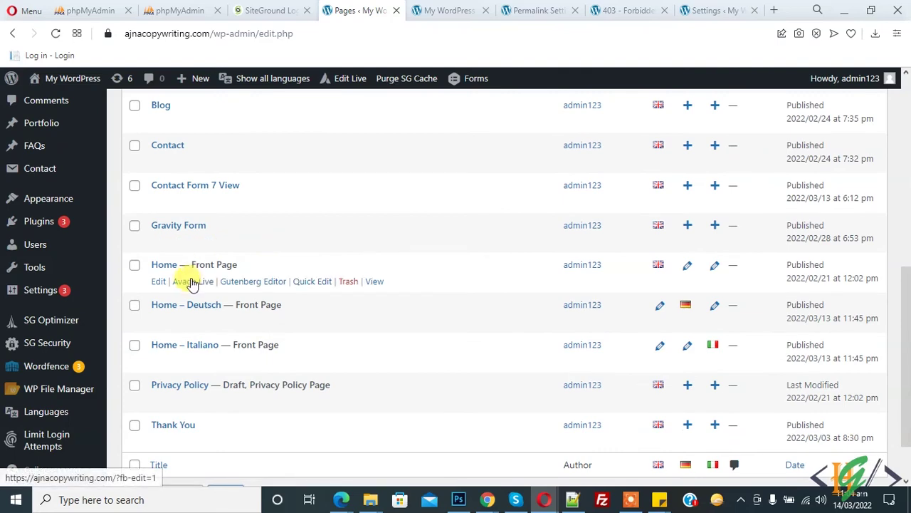
pyautogui.rightClick(380, 283)
pyautogui.click(401, 296)
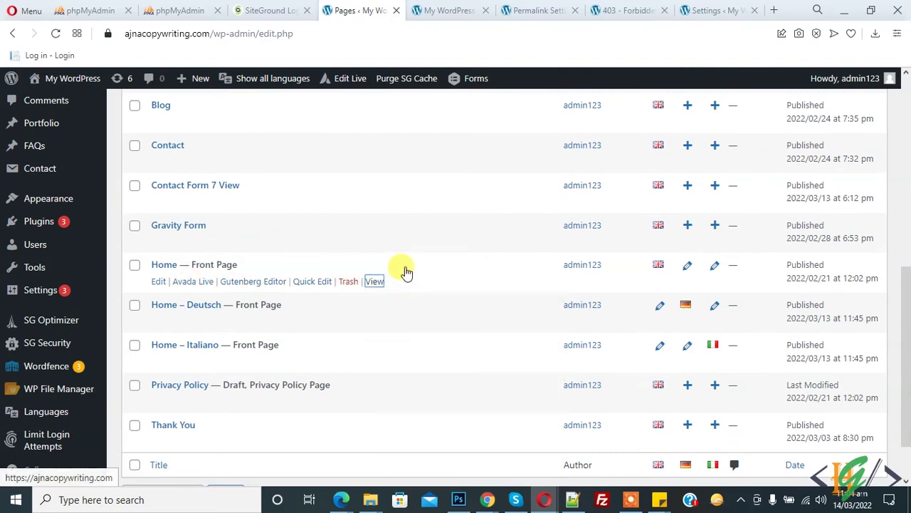
pyautogui.scroll(1, 358, 244)
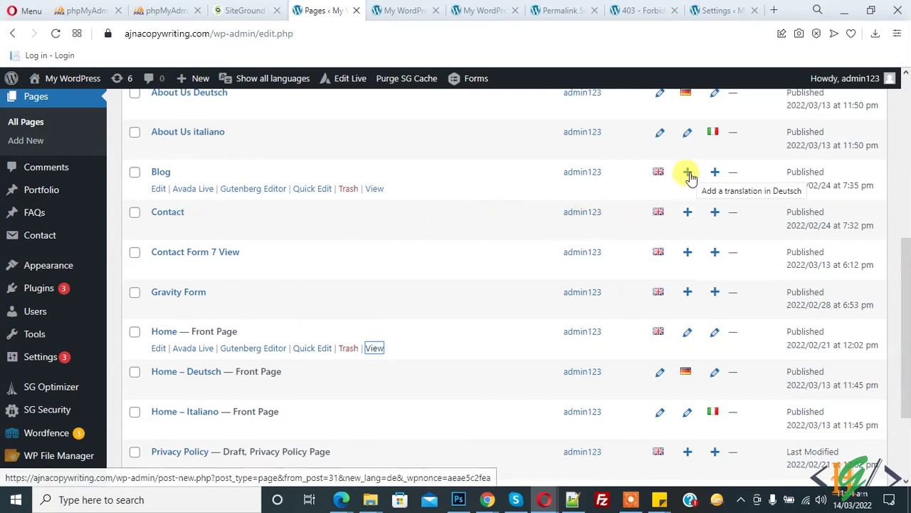
pyautogui.click(418, 12)
# Check the home page in Deutsch and in Italiano using the site's language switcher.
pyautogui.moveTo(777, 167)
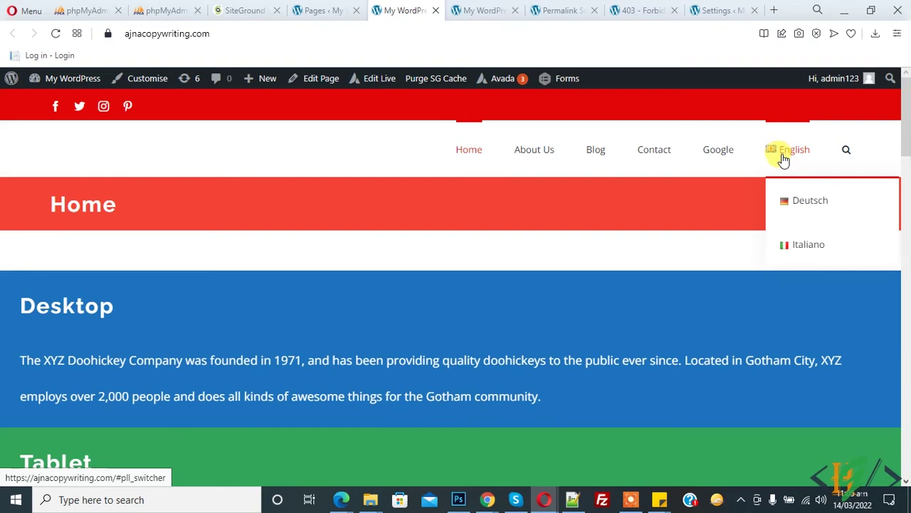
pyautogui.click(794, 207)
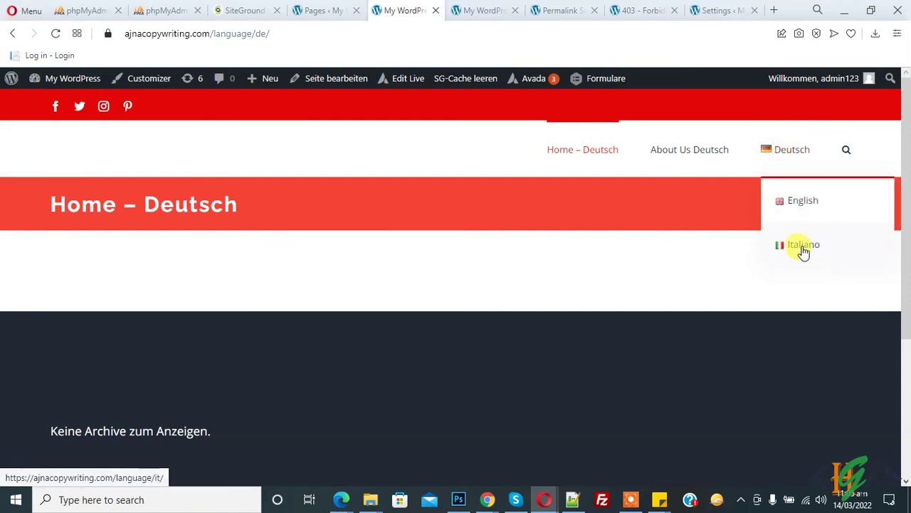
pyautogui.click(776, 247)
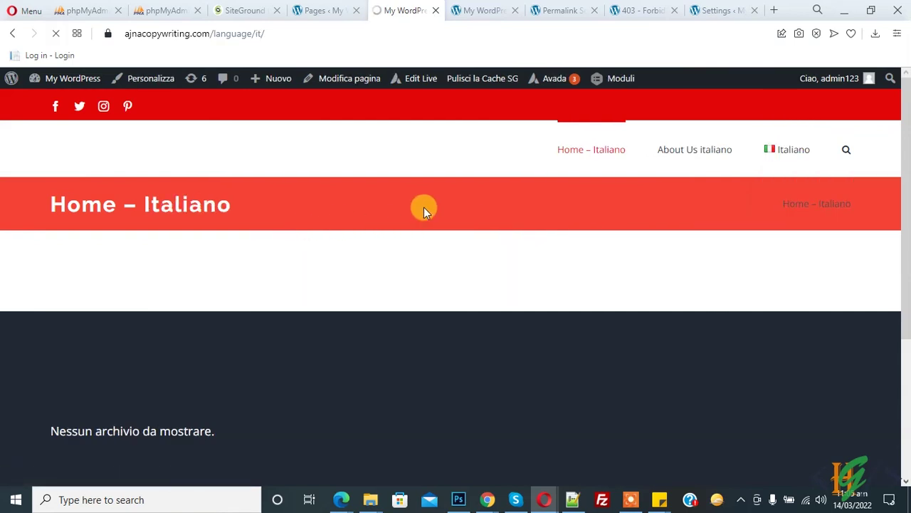
# Open the Italian About Us page and check its Deutsch, English and Italiano versions through the language switcher.
pyautogui.click(702, 155)
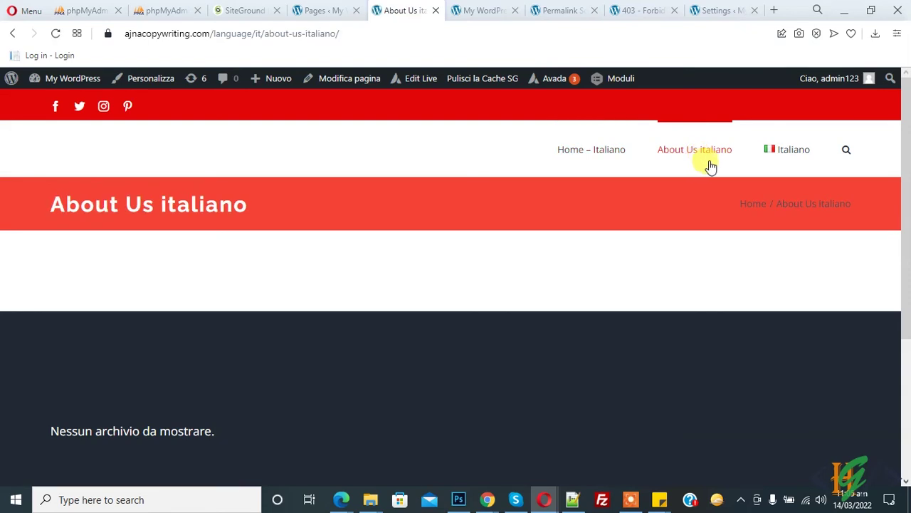
pyautogui.moveTo(814, 158)
pyautogui.click(810, 248)
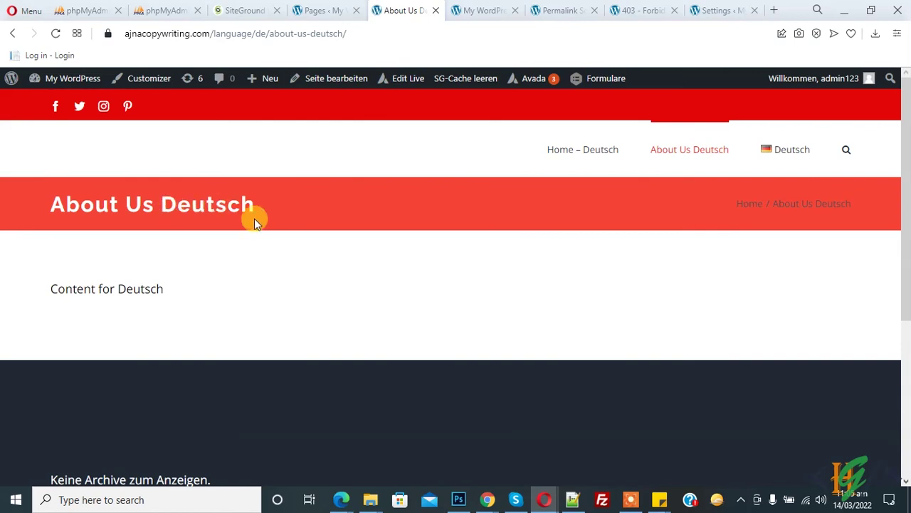
pyautogui.moveTo(51, 286); pyautogui.dragTo(167, 289)
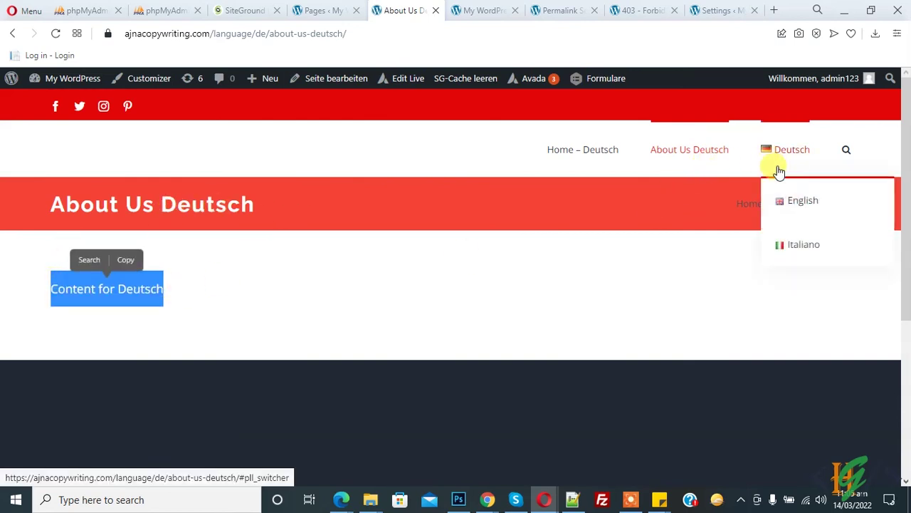
pyautogui.click(783, 204)
pyautogui.moveTo(813, 140)
pyautogui.click(811, 245)
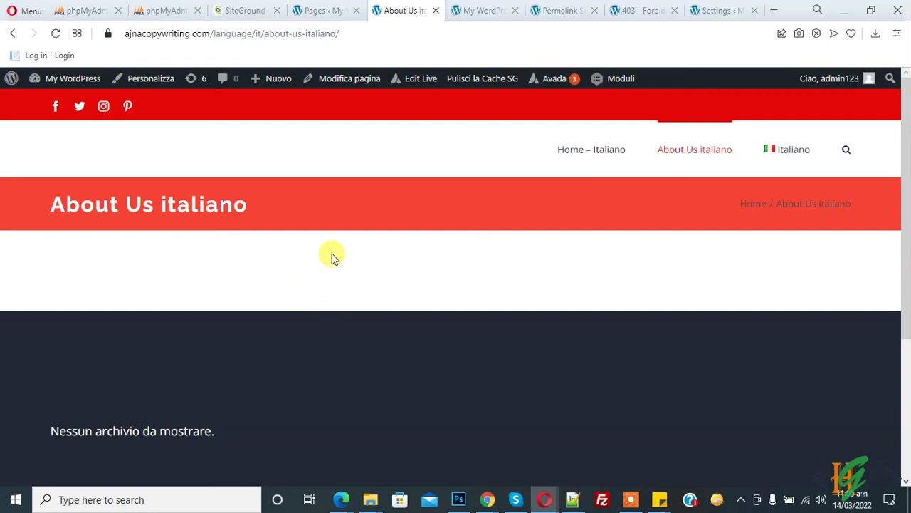
# Return to the WordPress admin tab and open Polylang's Languages page.
pyautogui.click(334, 8)
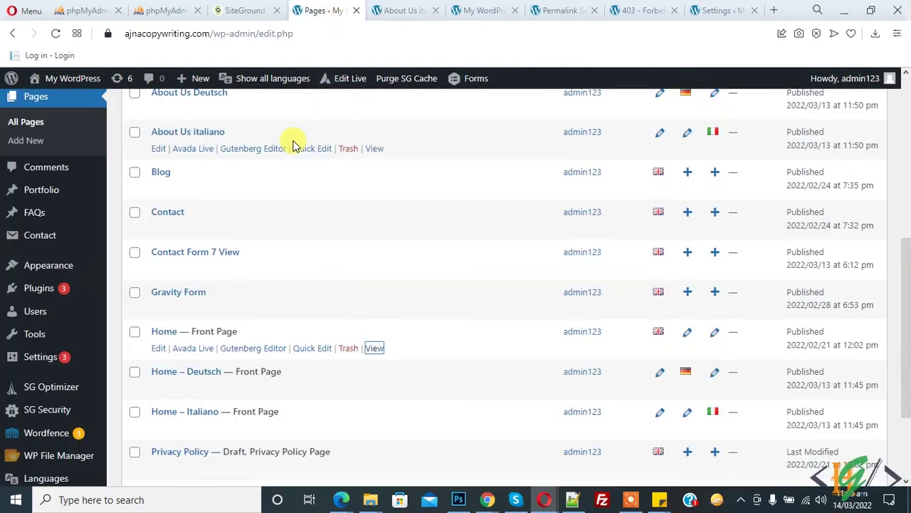
pyautogui.scroll(-3, 278, 149)
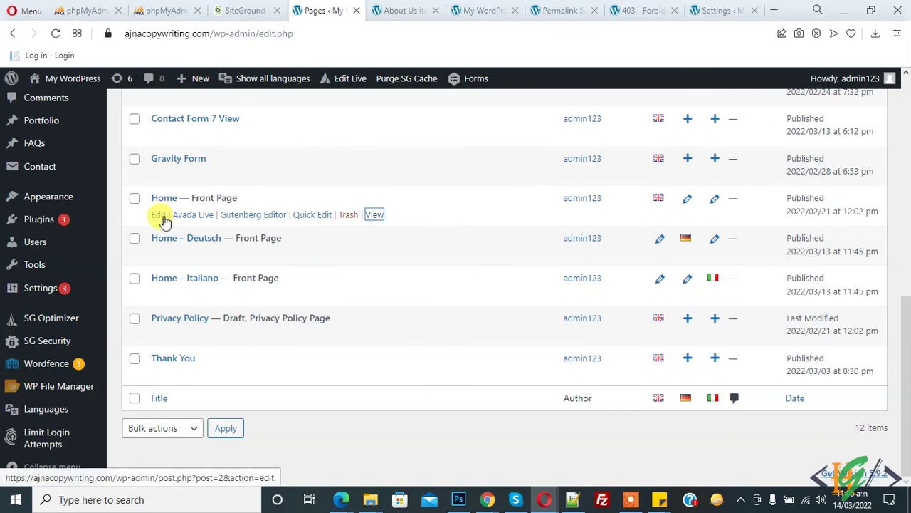
pyautogui.moveTo(21, 362)
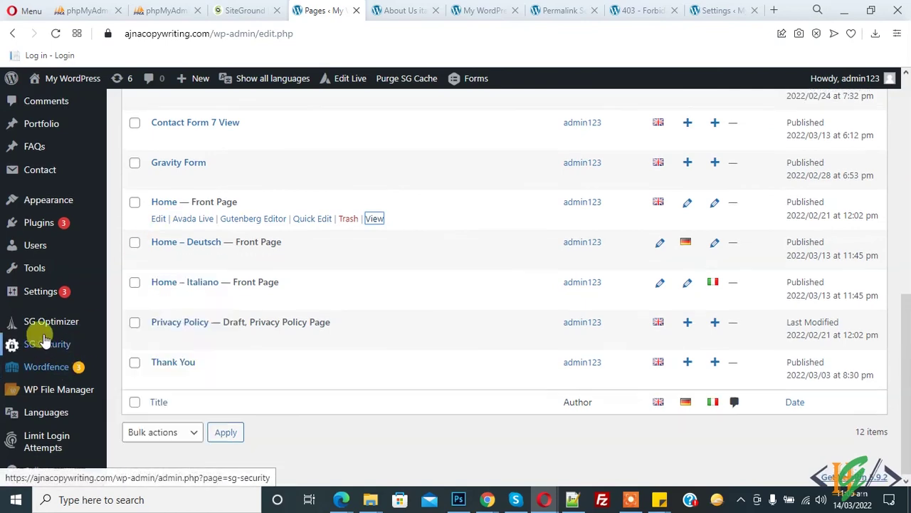
pyautogui.scroll(2, 40, 338)
pyautogui.scroll(-2, 49, 335)
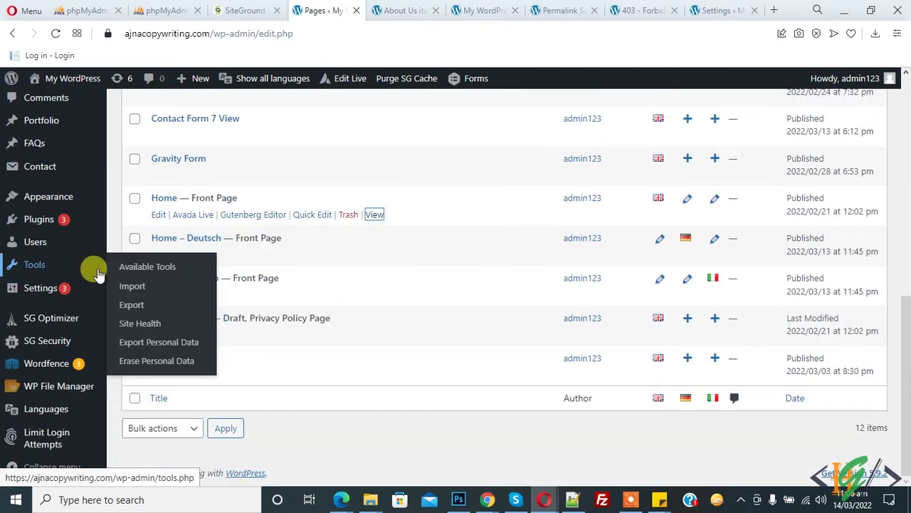
pyautogui.moveTo(57, 411)
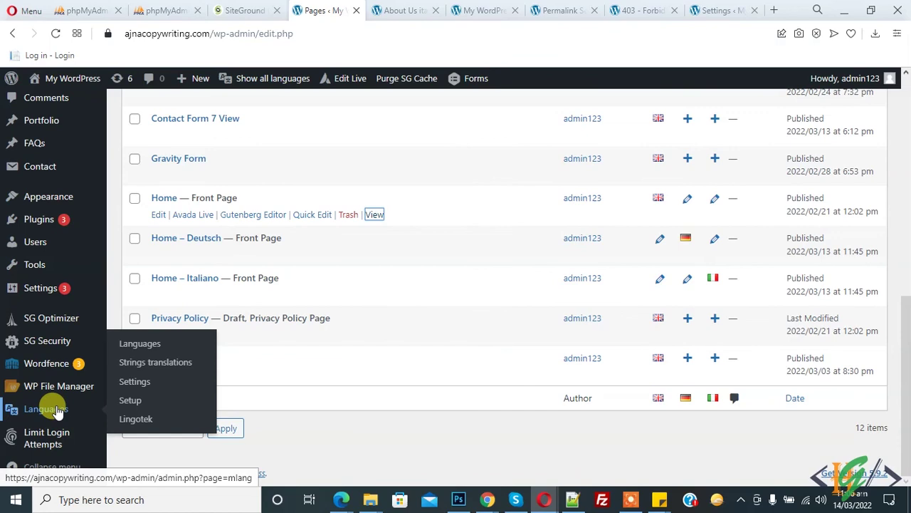
pyautogui.click(140, 342)
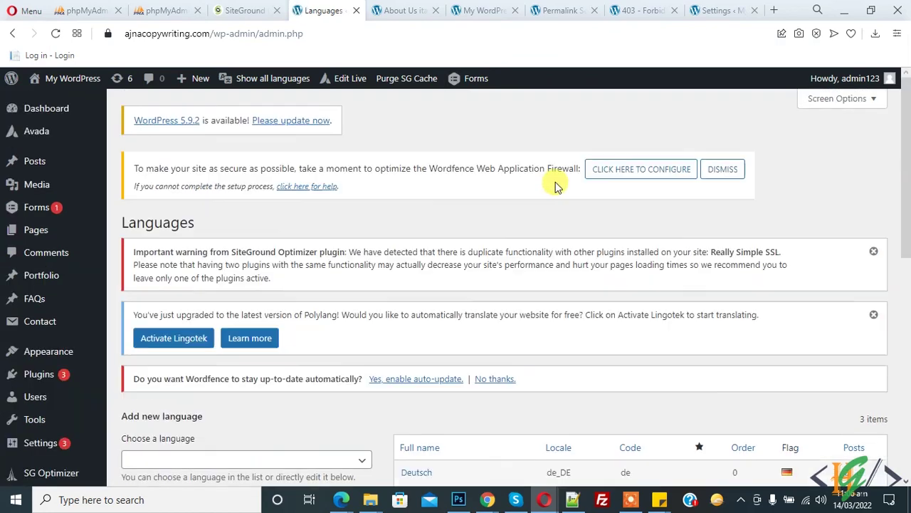
# Choose Cymraeg - cy as the new language and examine its form fields and the list of existing languages without adding it.
pyautogui.scroll(-3, 527, 193)
pyautogui.click(272, 259)
pyautogui.scroll(-3, 260, 334)
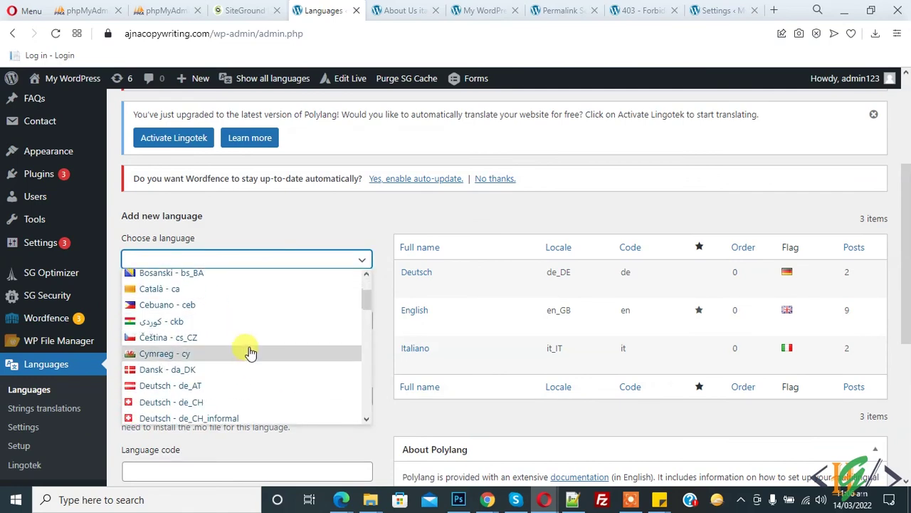
pyautogui.click(241, 355)
pyautogui.scroll(-5, 259, 306)
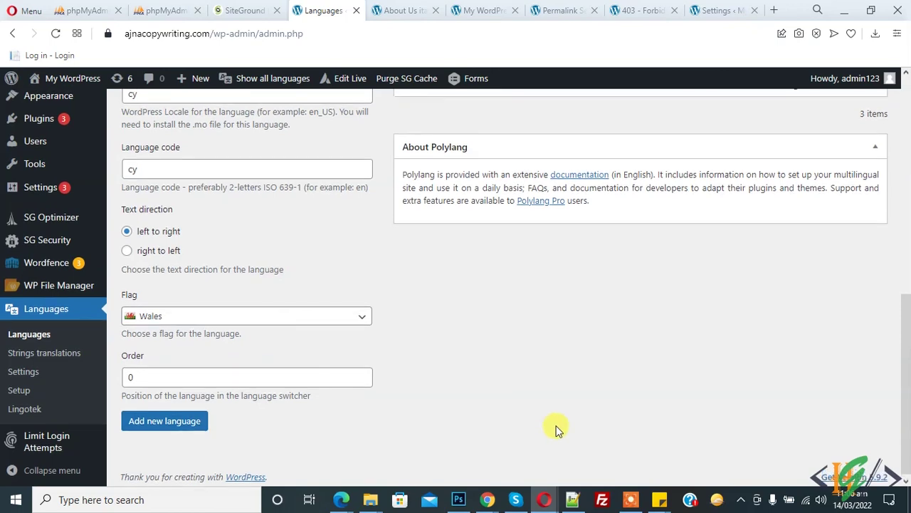
pyautogui.scroll(3, 554, 427)
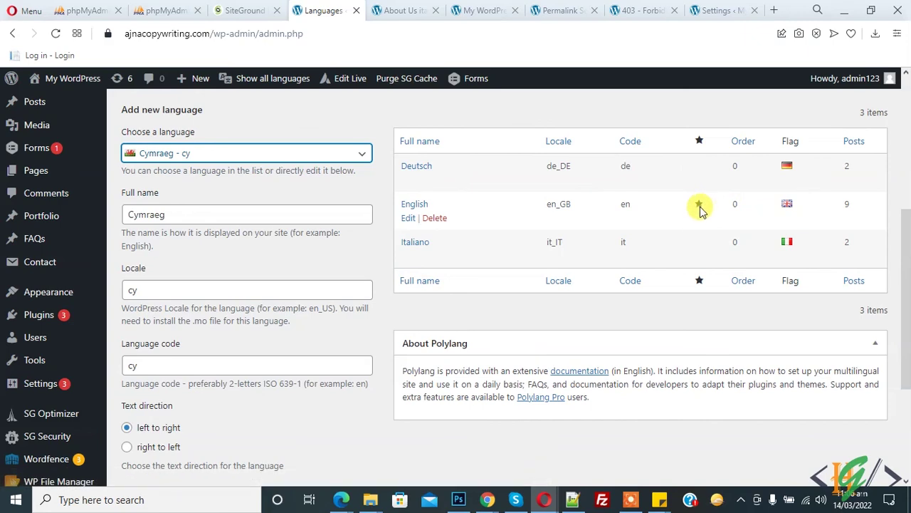
pyautogui.scroll(-3, 320, 209)
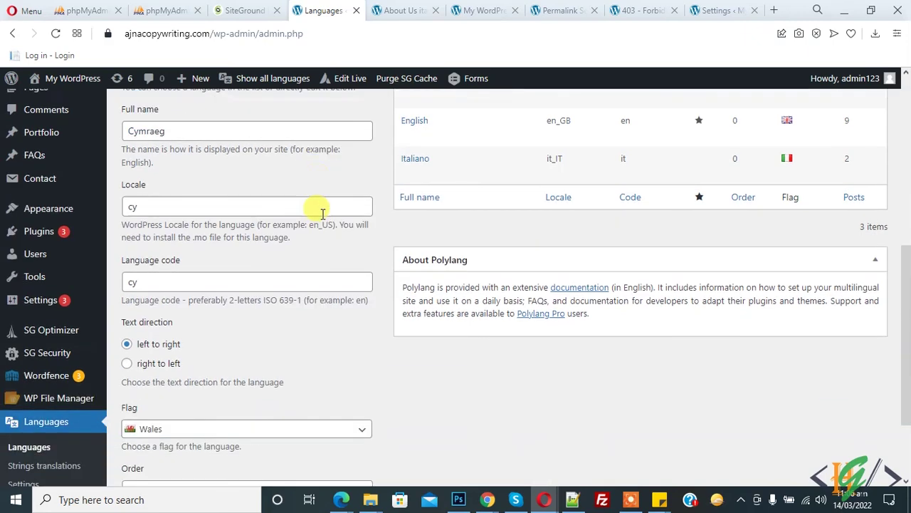
pyautogui.scroll(4, 289, 303)
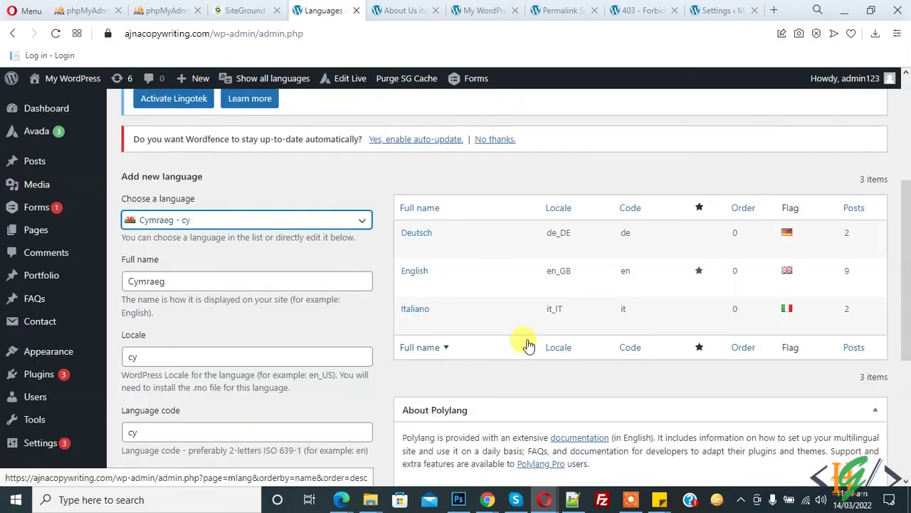
pyautogui.scroll(3, 292, 283)
# Open the list of all posts and examine the translation columns of the Hello world! post.
pyautogui.moveTo(61, 165)
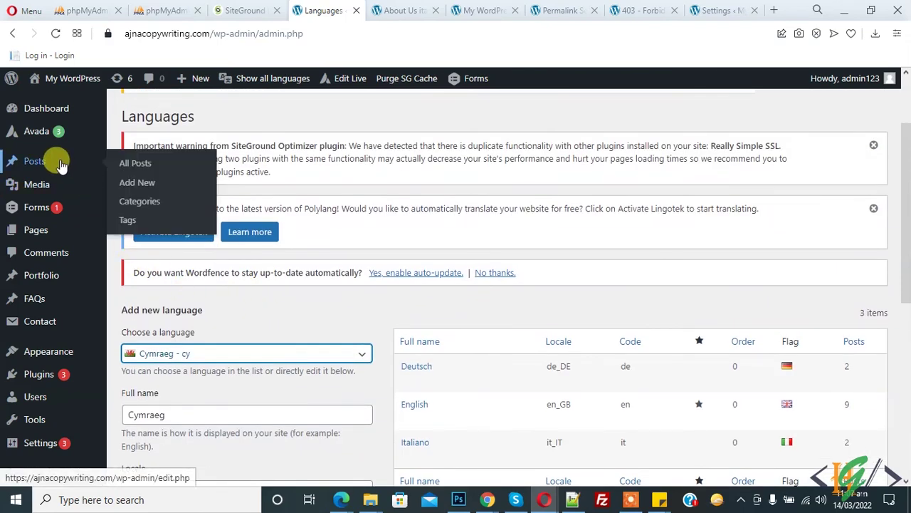
pyautogui.click(142, 163)
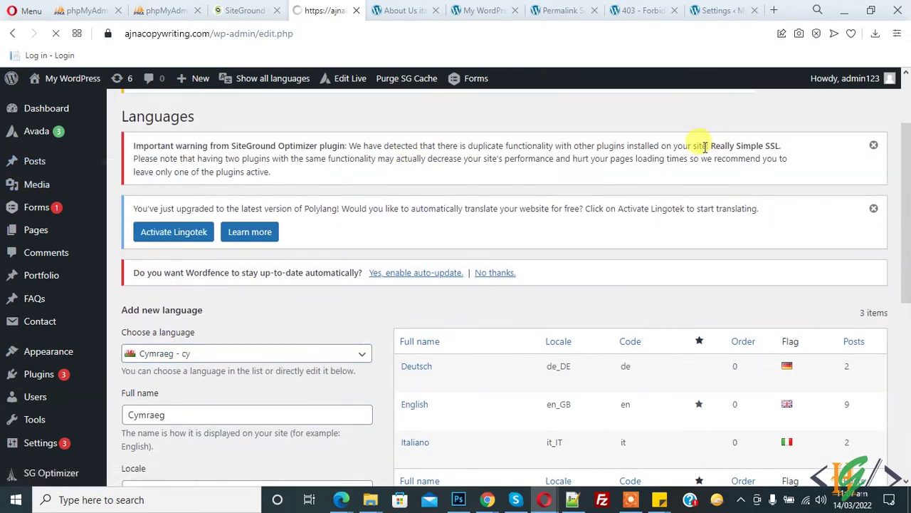
pyautogui.scroll(-2, 577, 189)
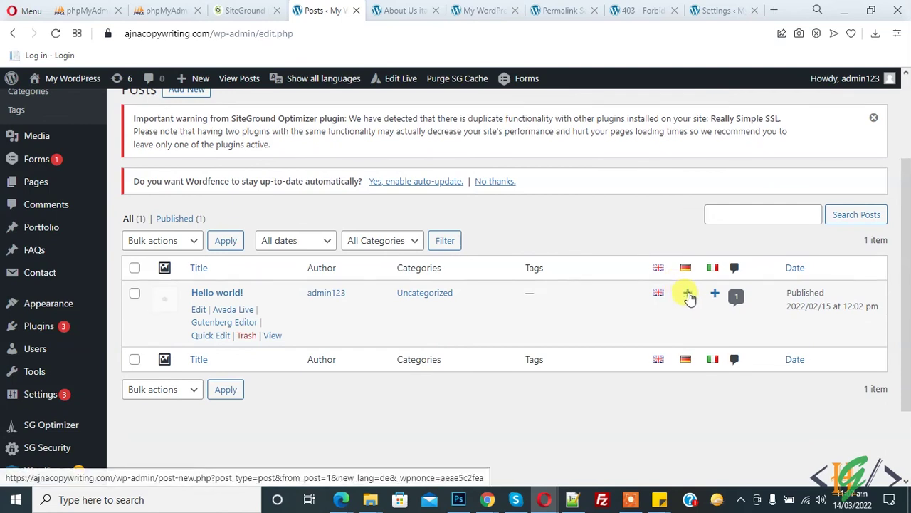